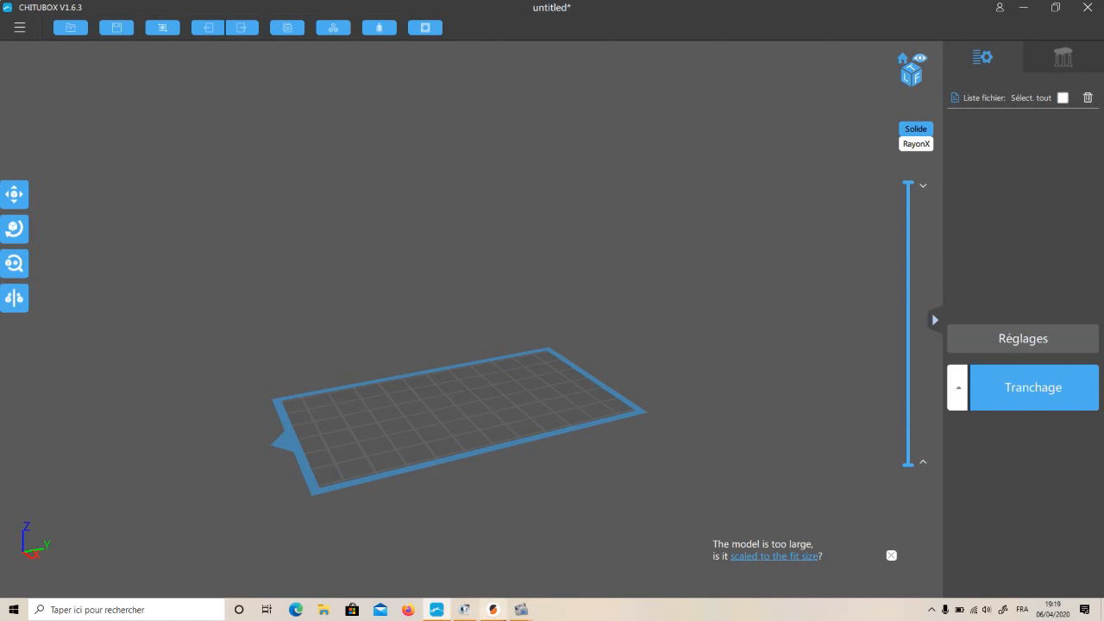
Switch to PrusaSlicer to look at its empty Original Prusa SL1 platter, and return to CHITUBOX.
left_click(492, 616)
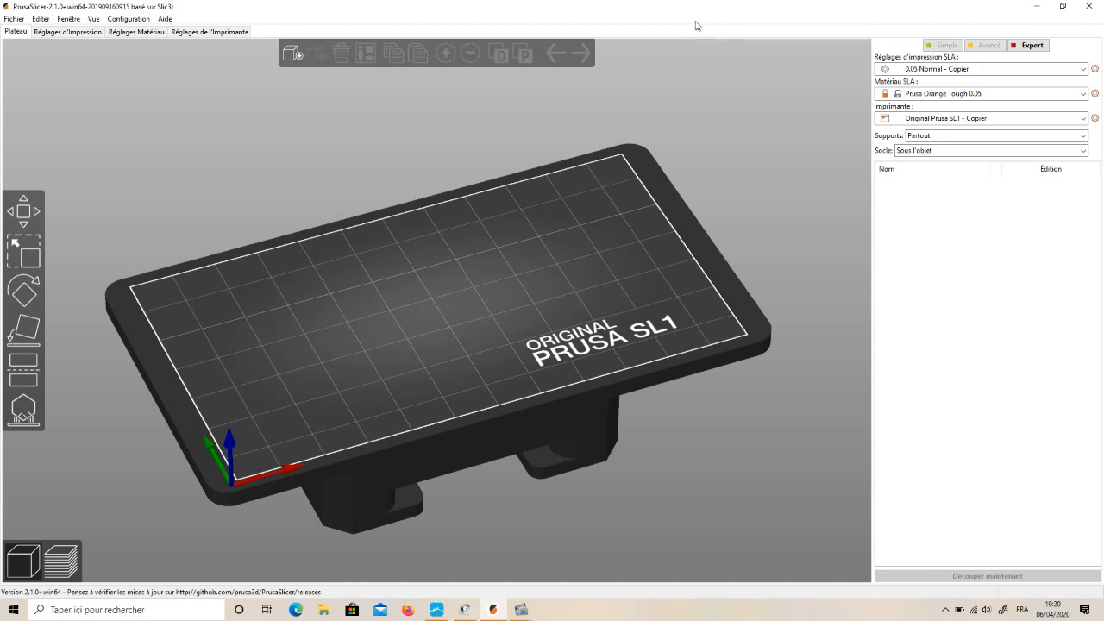
left_click(1036, 7)
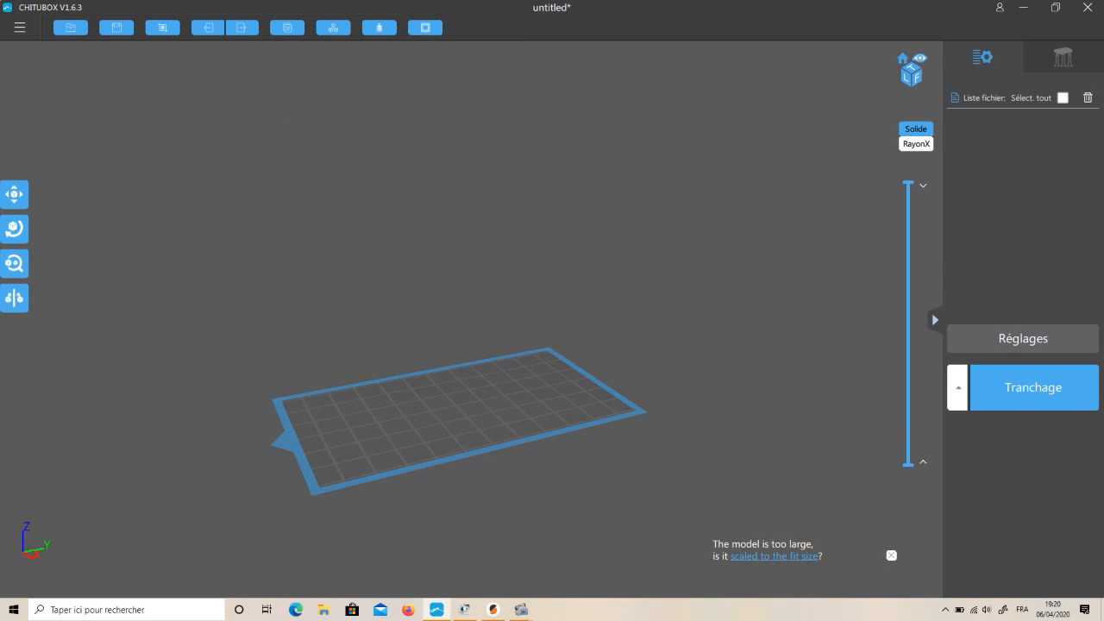
Load the Torso model from the Aquaman folder onto the build plate.
left_click(76, 28)
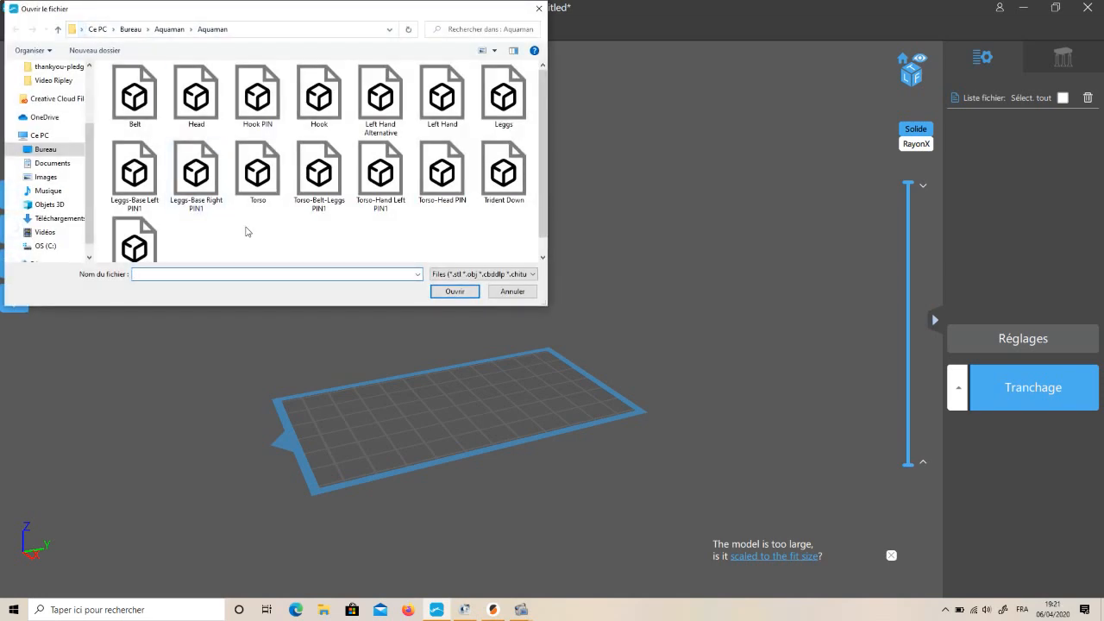
left_click(260, 177)
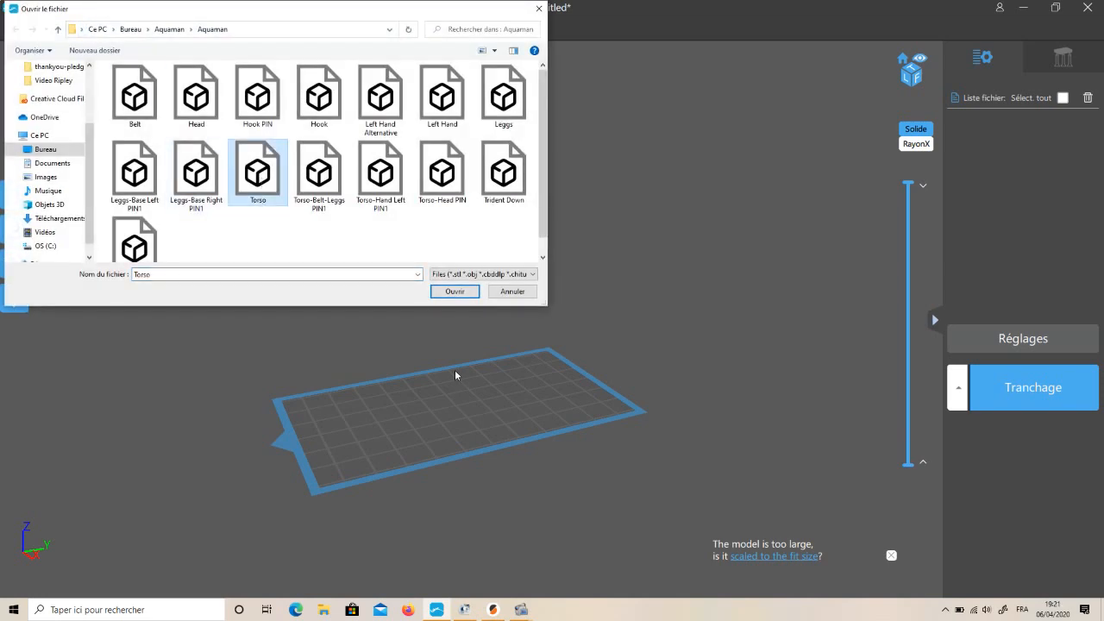
left_click(455, 292)
right_click_drag(733, 327, 650, 326)
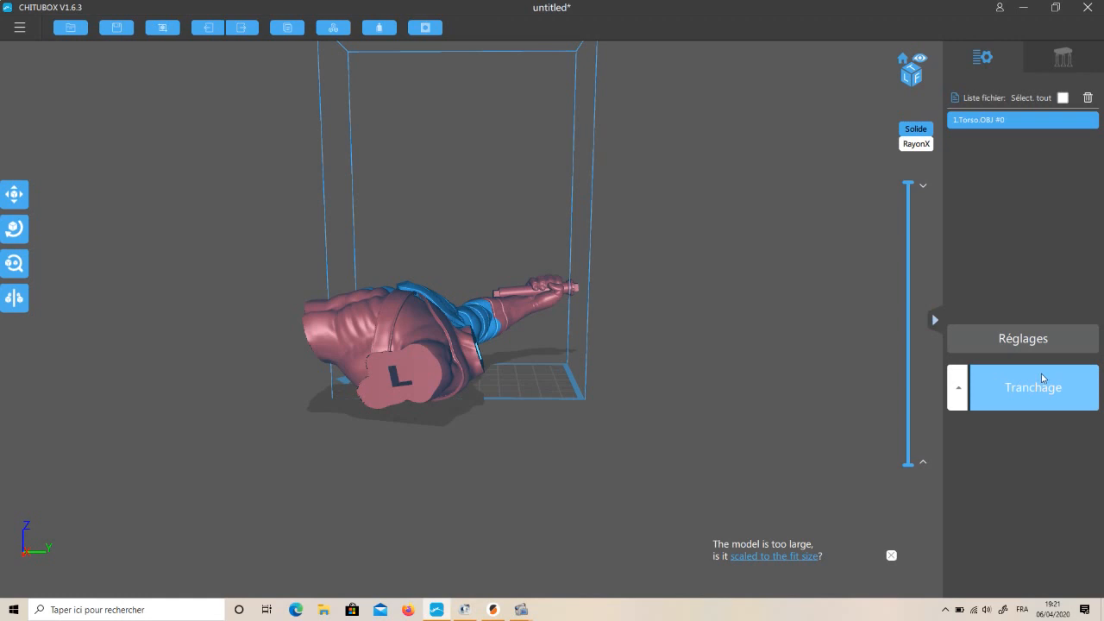
Review the ELEGOO MARS profile's machine, resin, print, infill and advanced settings.
left_click(1021, 341)
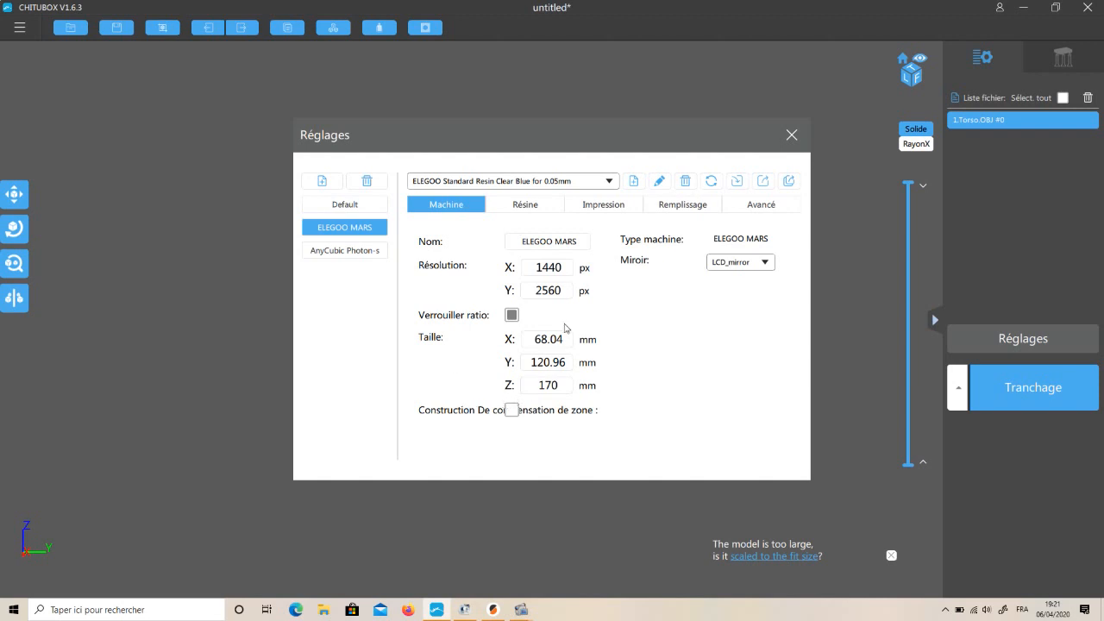
left_click(536, 210)
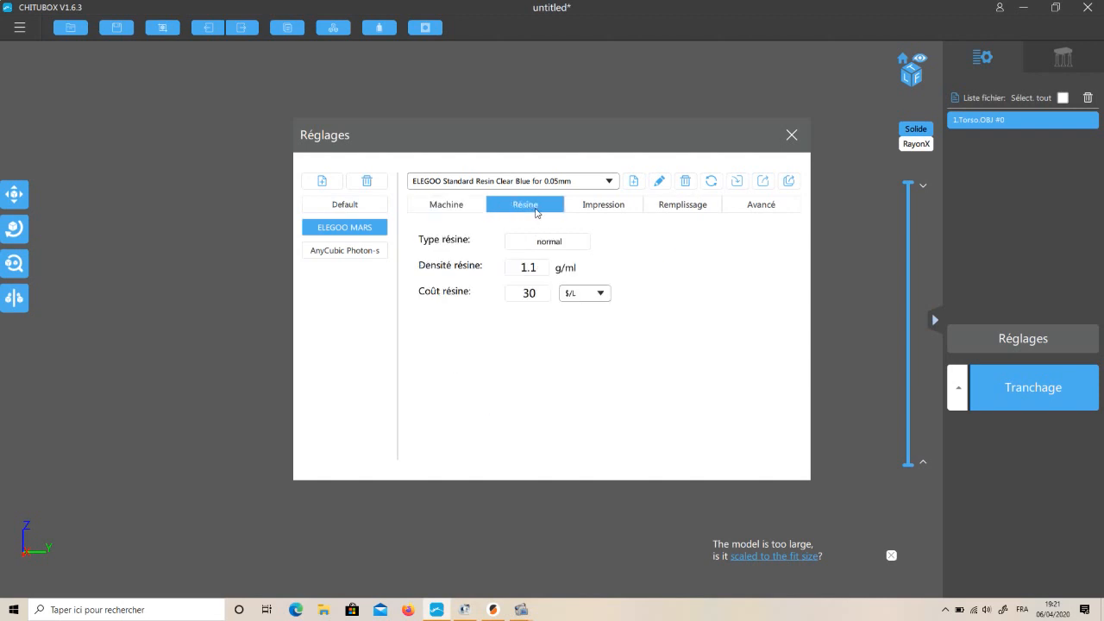
left_click(610, 207)
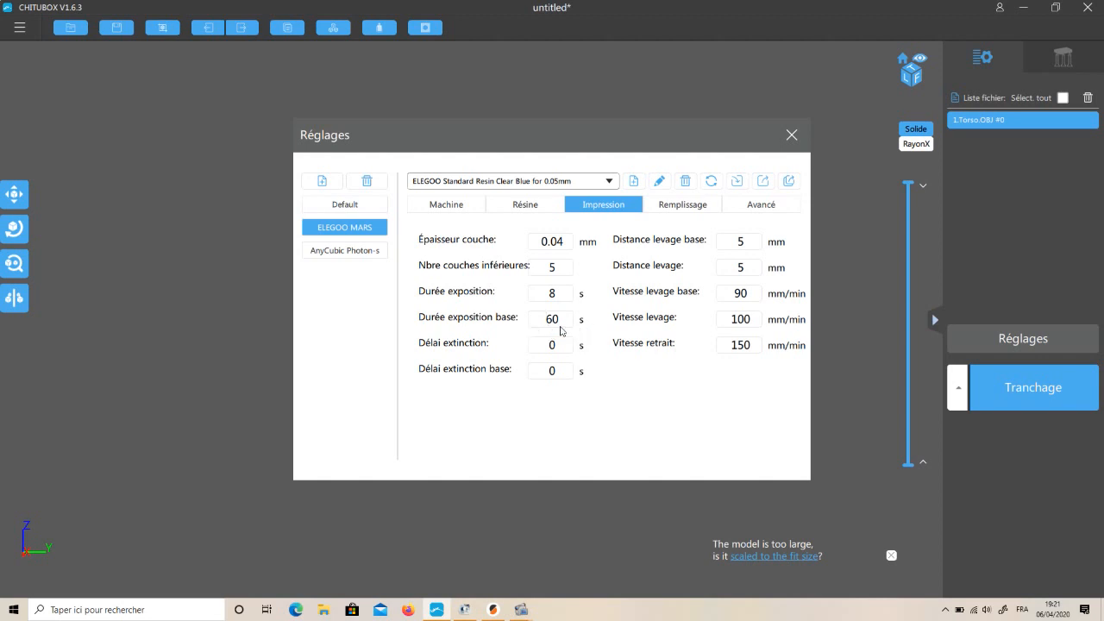
left_click(549, 294)
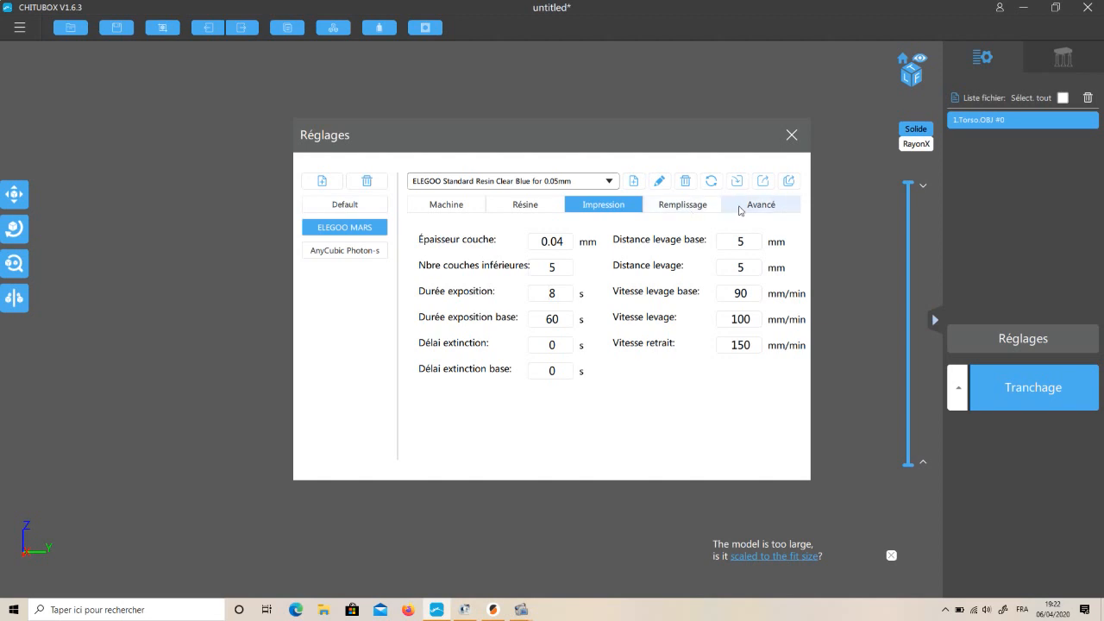
left_click(674, 211)
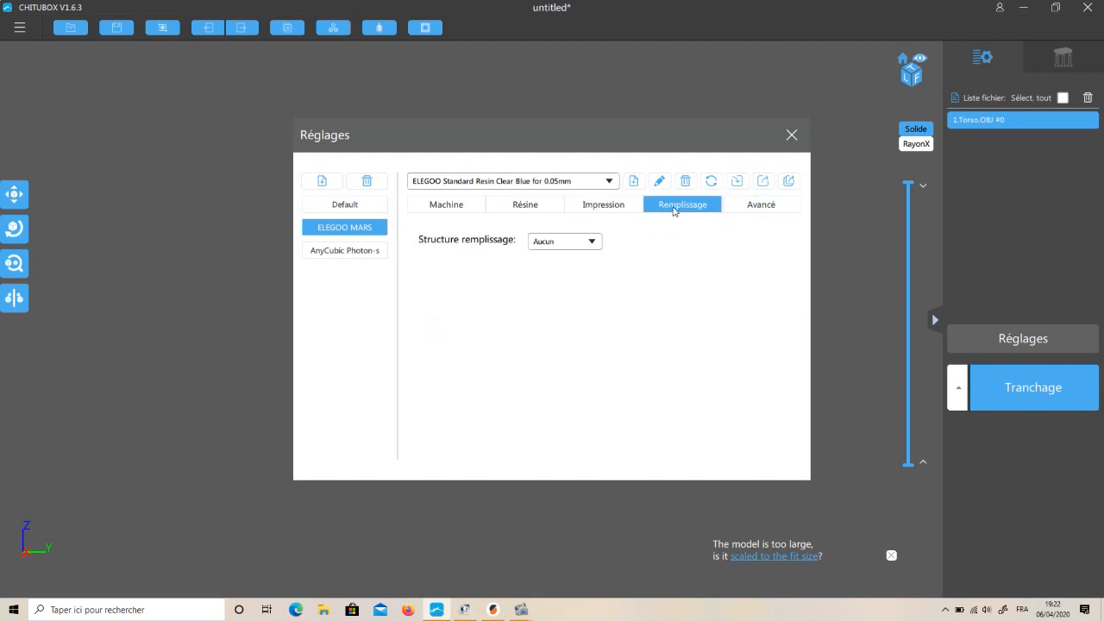
left_click(754, 207)
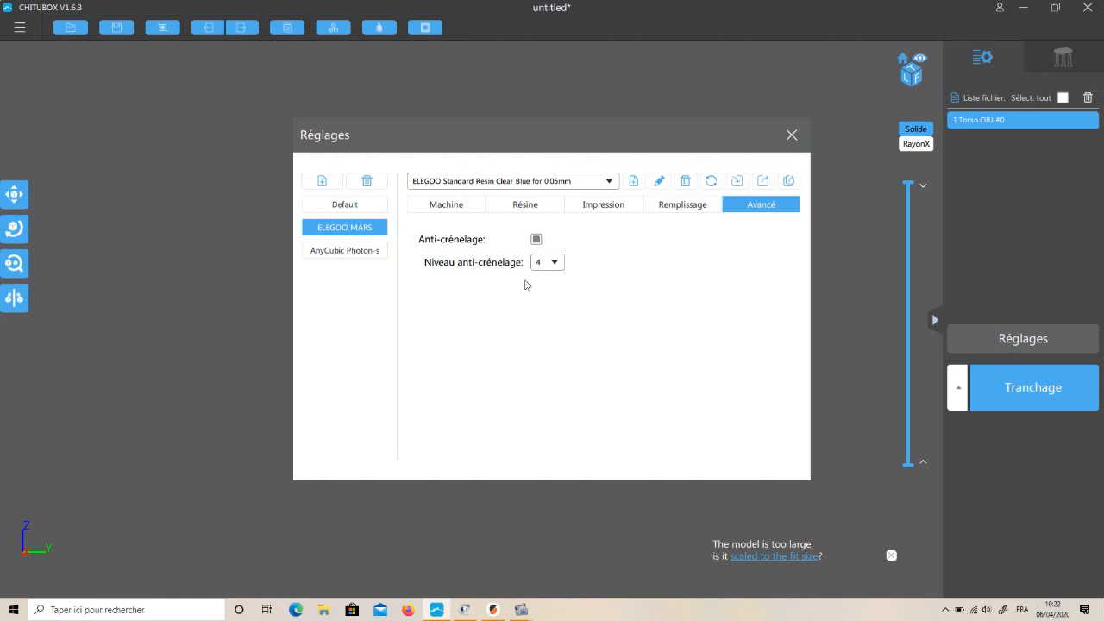
left_click(793, 136)
Rotate the torso 90° about the Z axis.
mouse_move(569, 190)
left_mouse_down()
mouse_move(555, 209)
mouse_move(575, 198)
left_mouse_up()
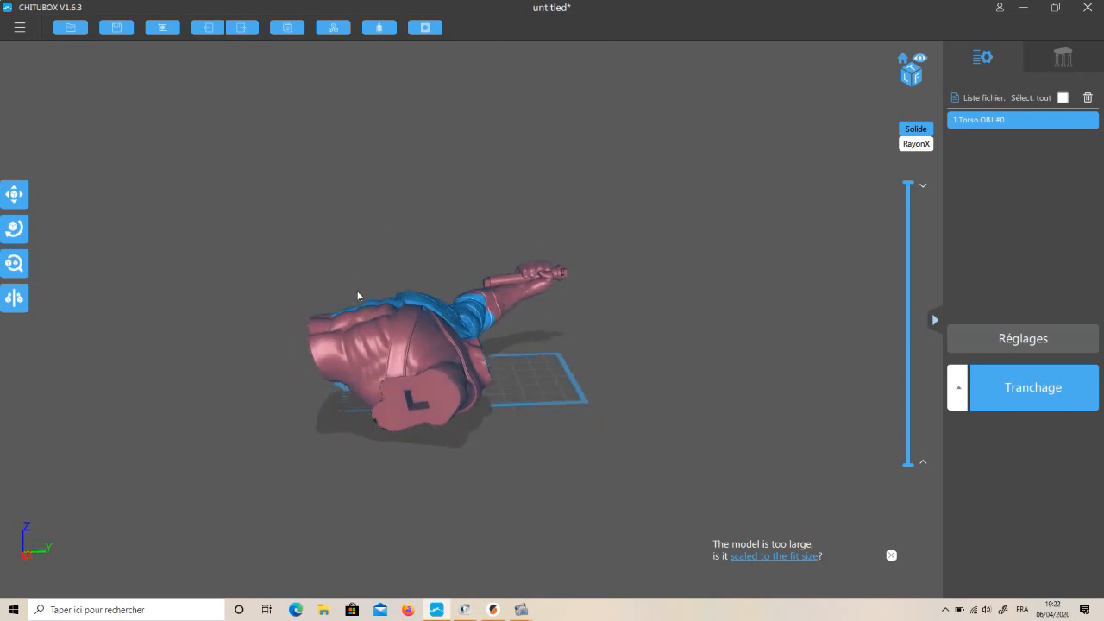
left_click(423, 366)
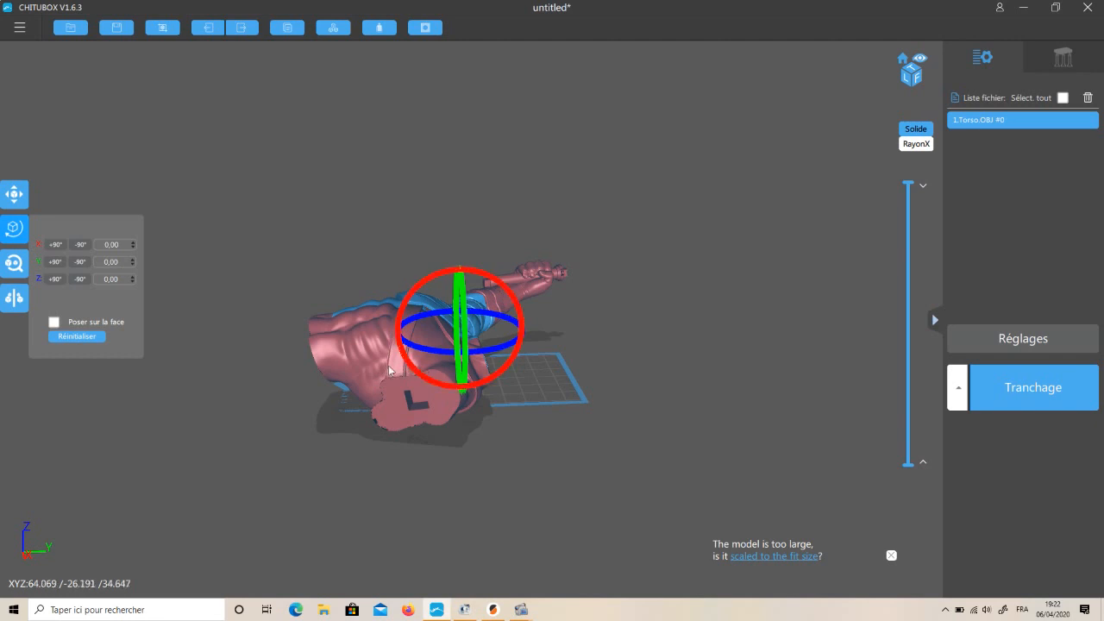
left_click_drag(433, 352, 226, 330)
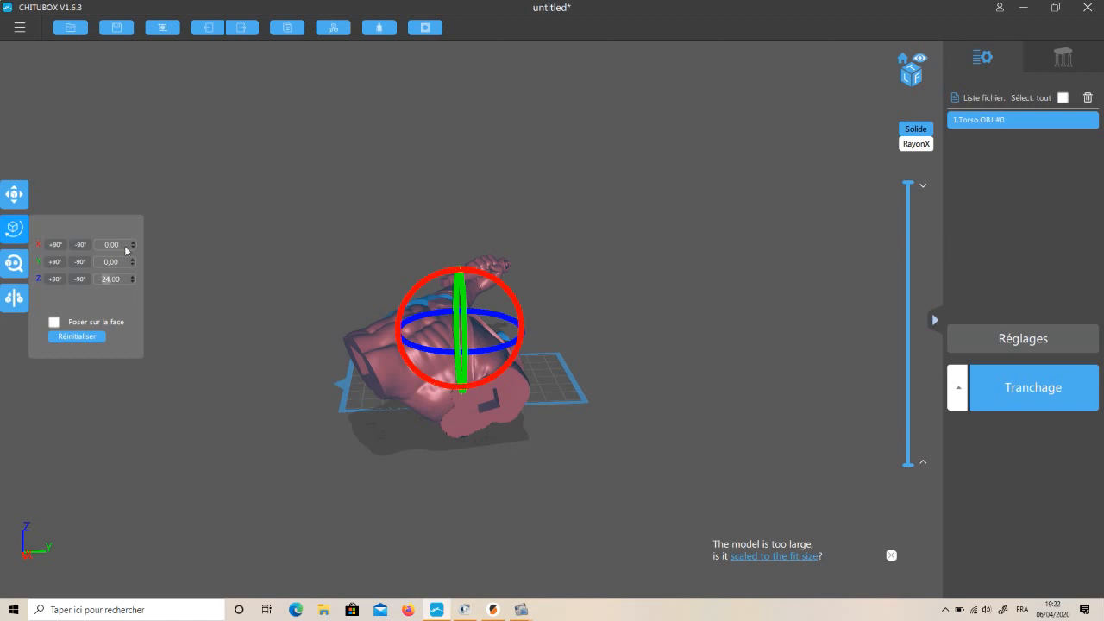
type("90")
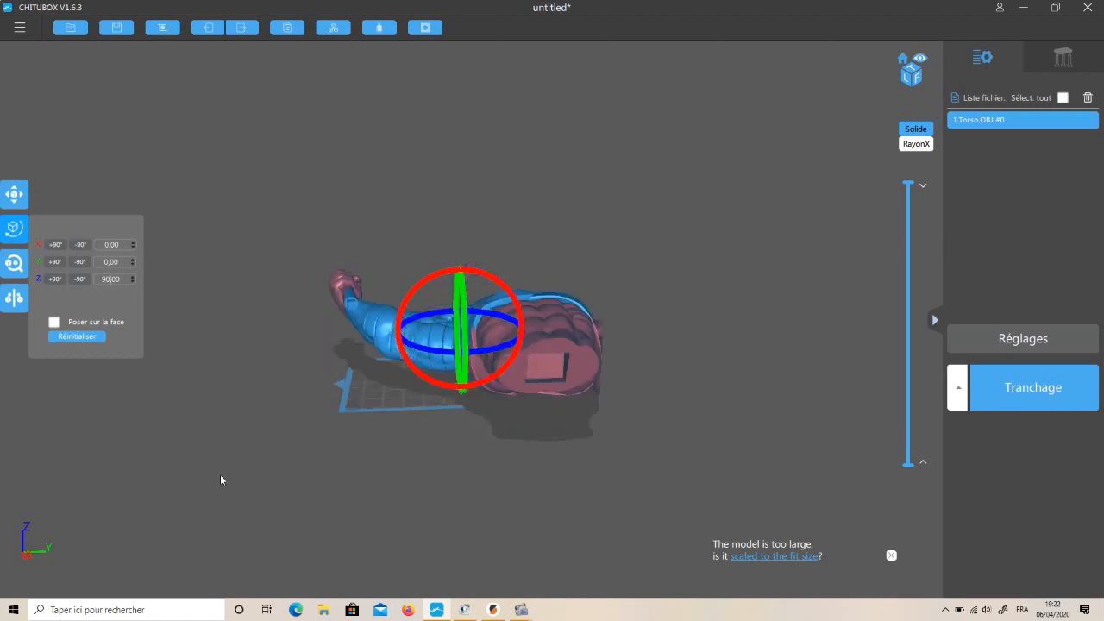
left_click(284, 444)
left_click(530, 342)
left_click(754, 385)
Stand the torso upright by rotating it 90° about the Y axis.
right_click_drag(754, 385, 666, 385)
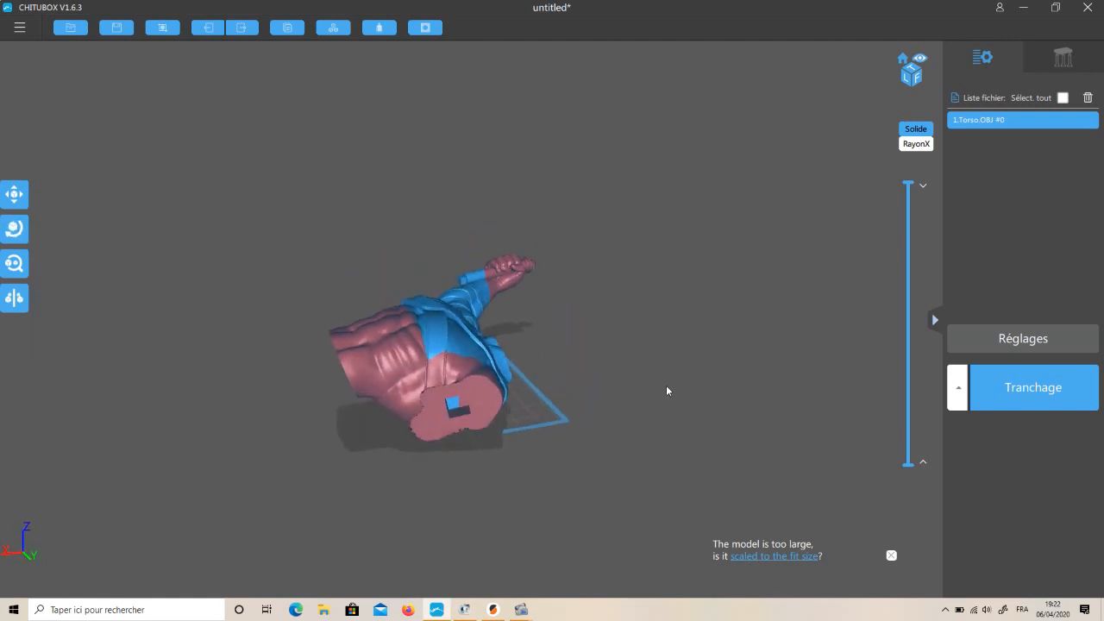
left_click(420, 361)
left_click_drag(430, 283, 440, 283)
left_click_drag(119, 262, 96, 264)
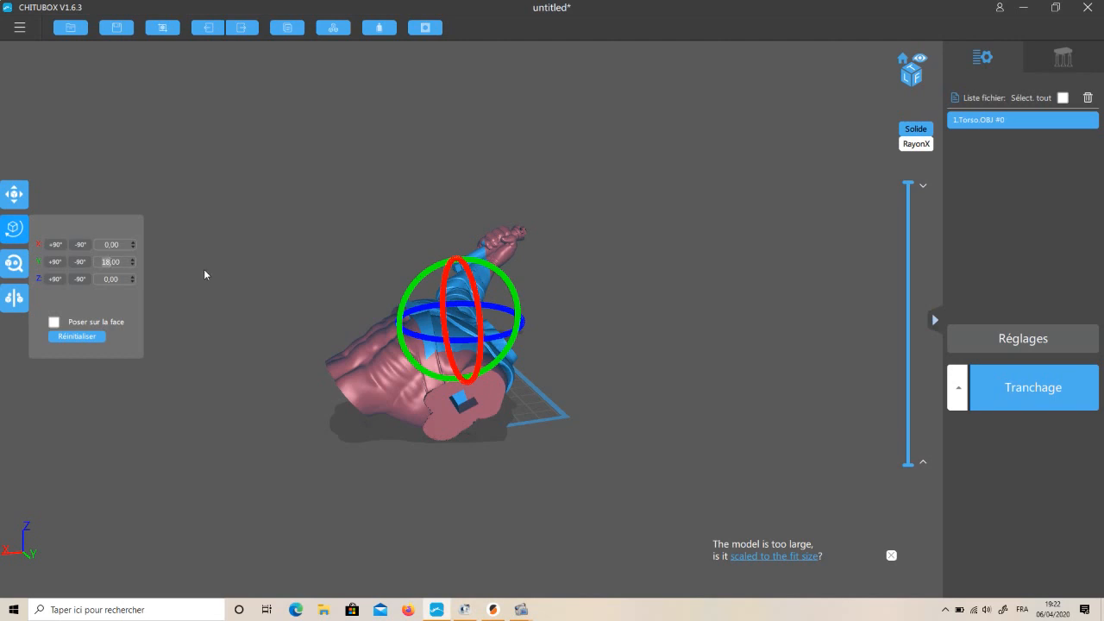
type("90")
left_click_drag(363, 483, 444, 485)
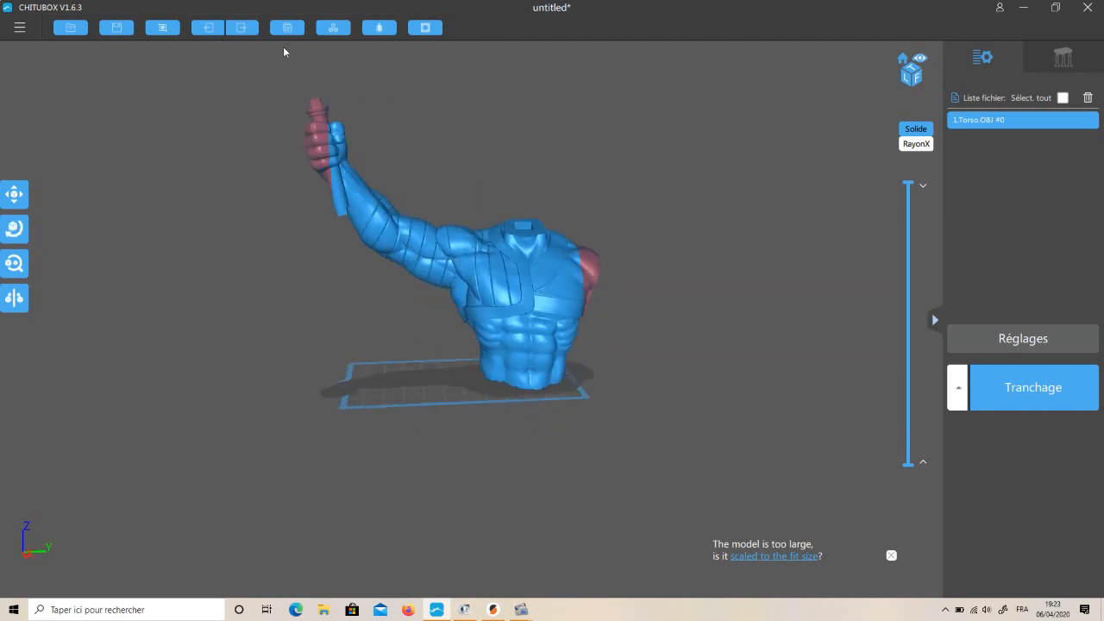
Centre the torso on the build plate and tilt it about -23° around the X axis.
left_click(333, 28)
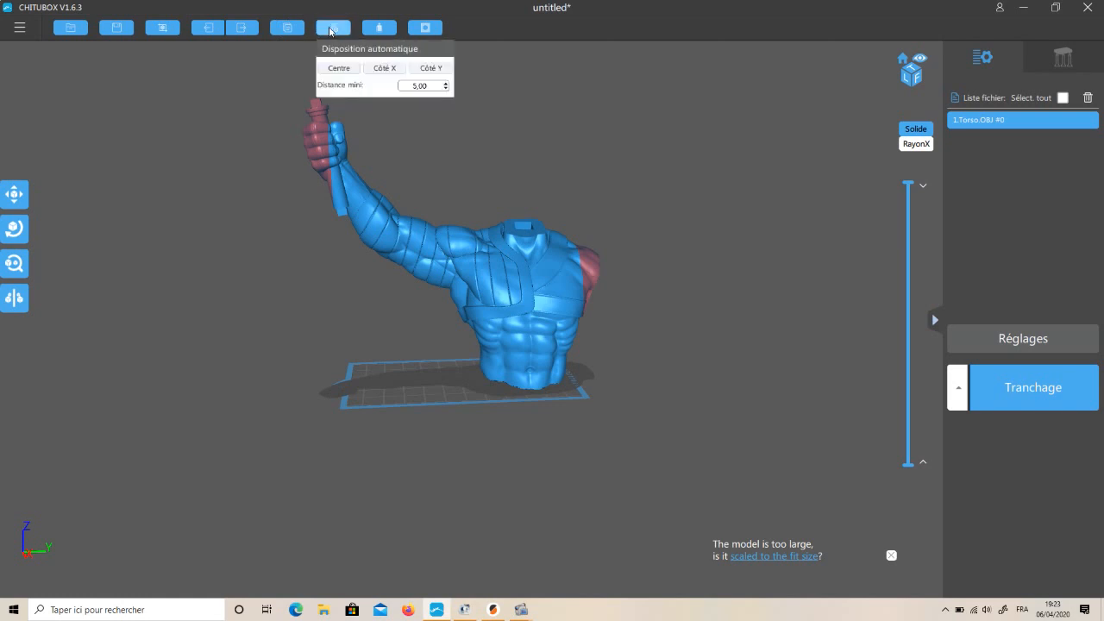
left_click(341, 71)
scroll(339, 367, "down", 3)
middle_click_drag(343, 335, 261, 523)
double_click(438, 308)
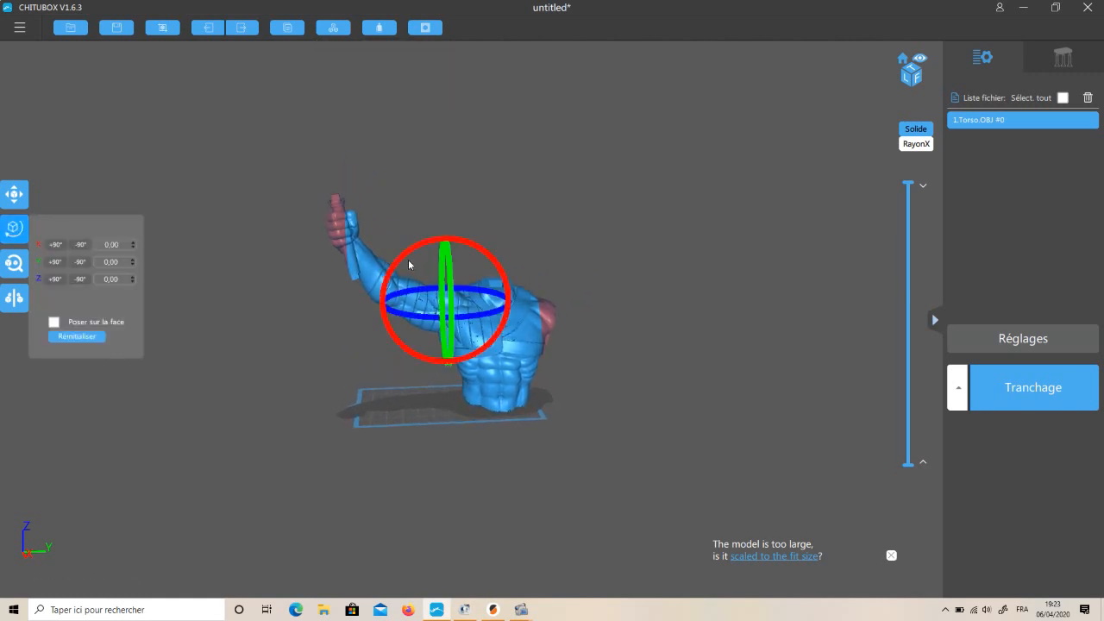
left_click_drag(407, 256, 399, 247)
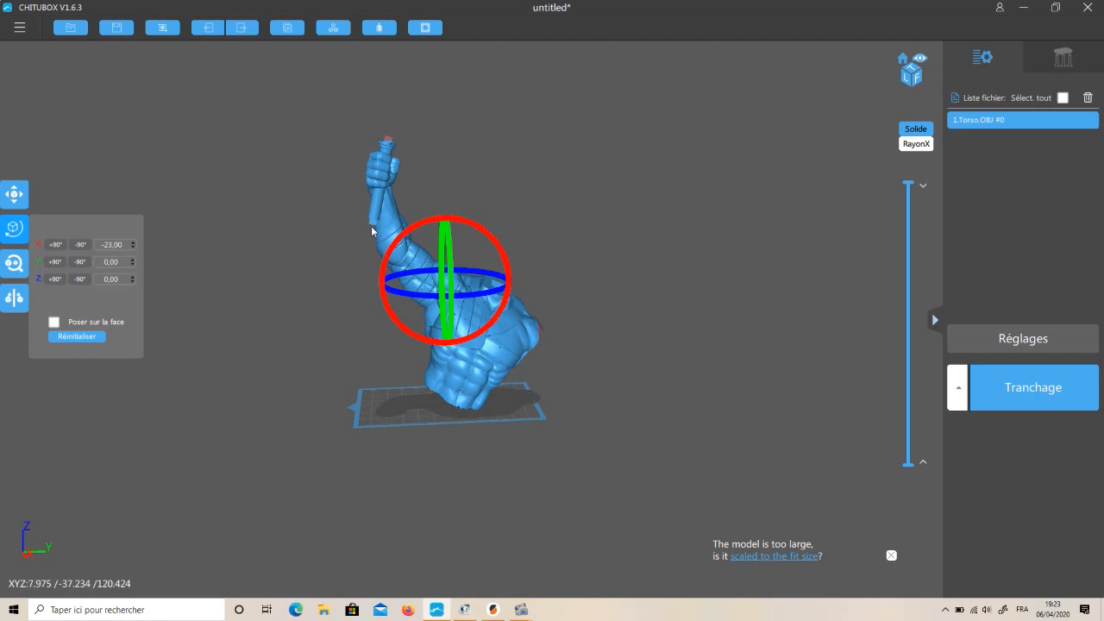
left_click(292, 244)
Scale the torso uniformly to 90% so that it fits the build volume.
left_click_drag(289, 247, 488, 223)
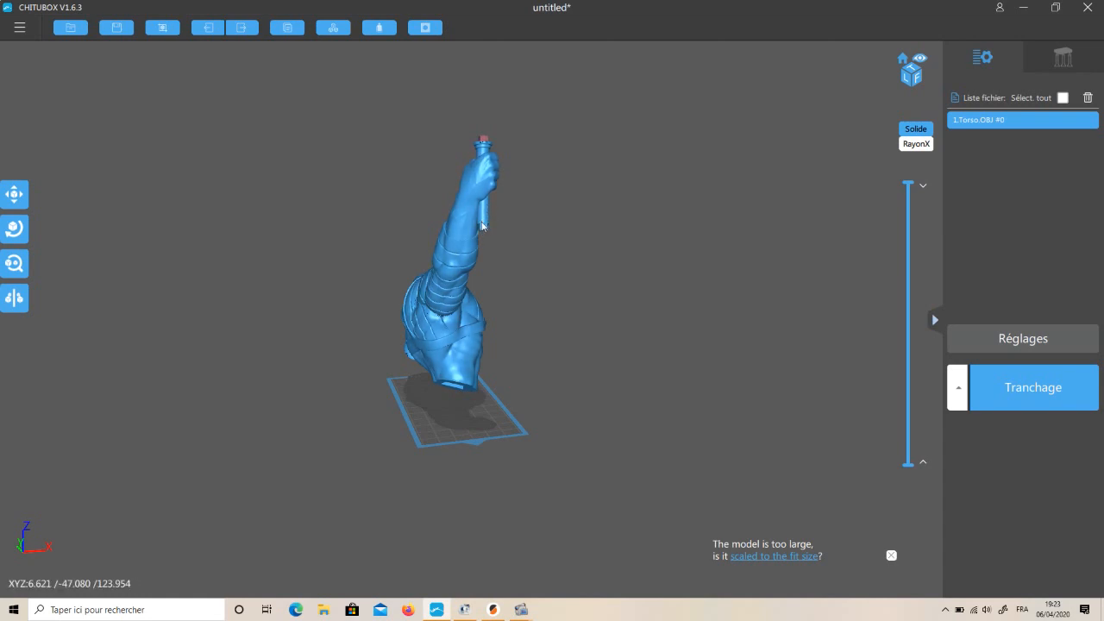
left_click_drag(579, 288, 351, 206)
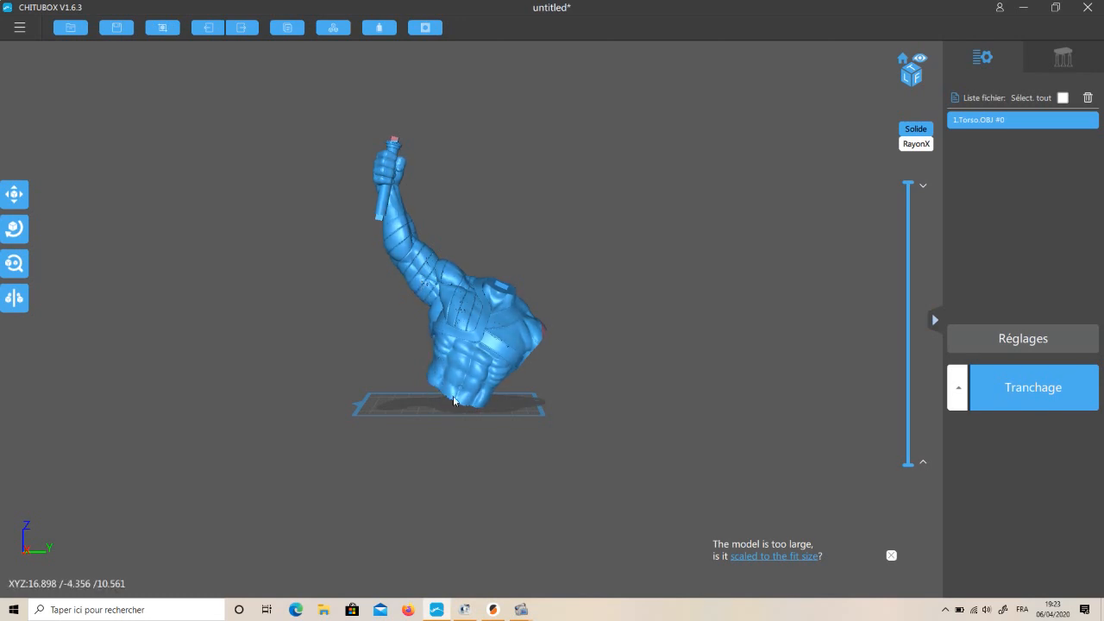
left_click_drag(695, 412, 616, 389)
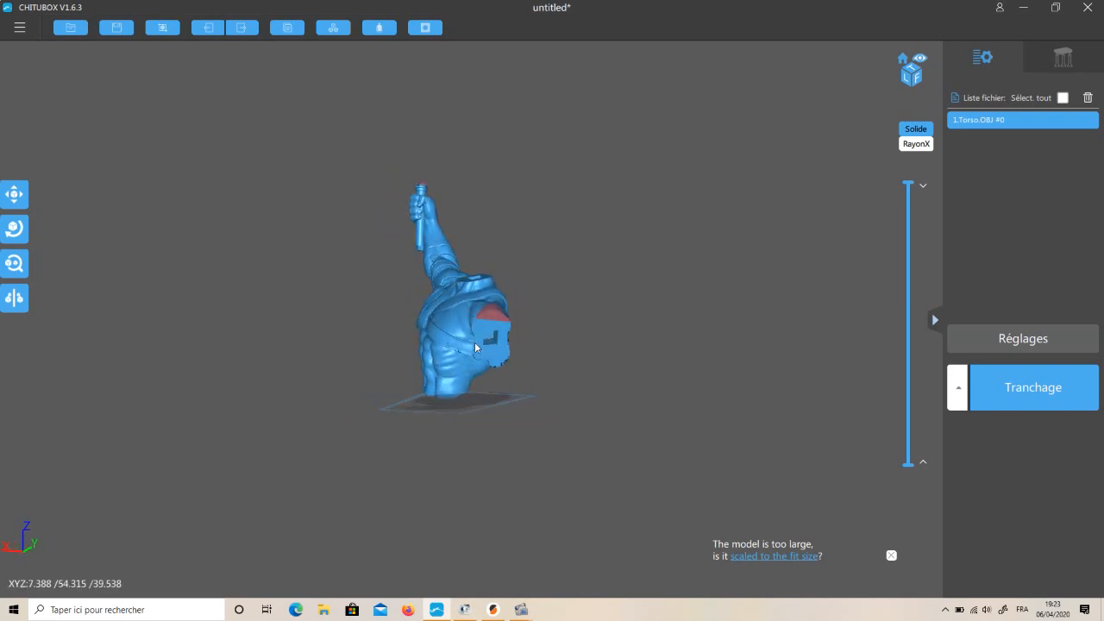
left_click_drag(491, 327, 349, 397)
left_click(14, 266)
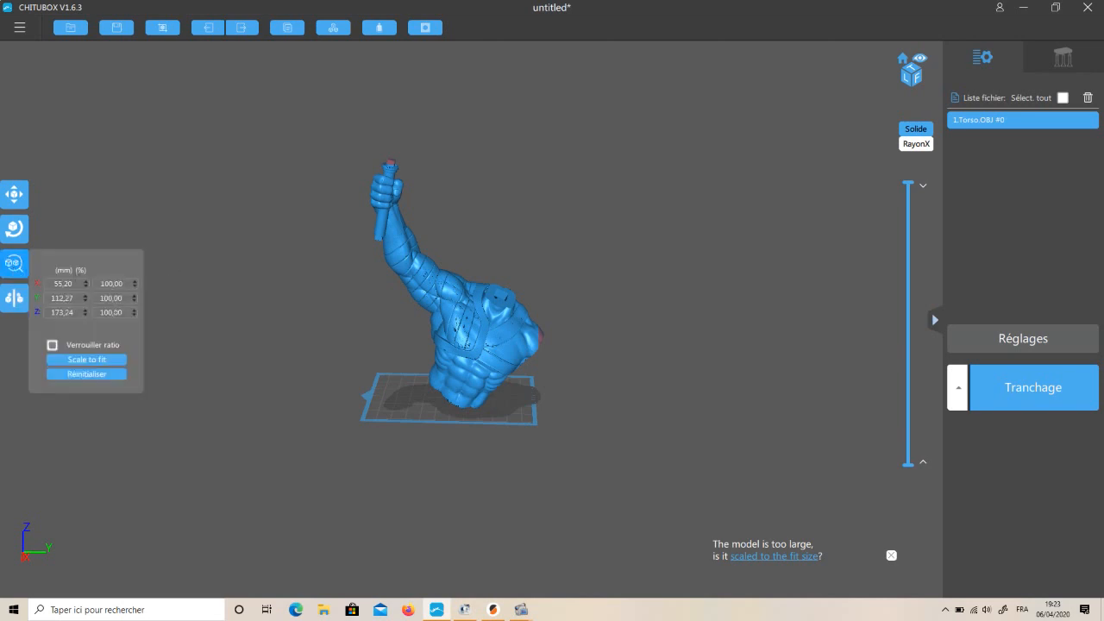
left_click_drag(101, 283, 119, 284)
type("90")
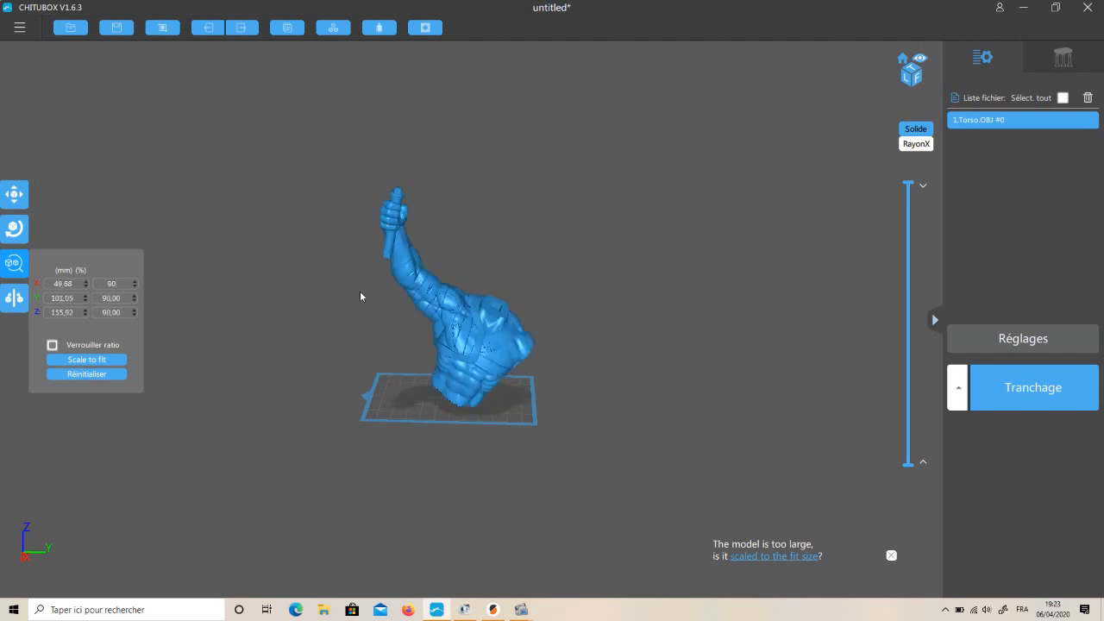
left_click(324, 316)
Re-centre the scaled torso on the build plate with the automatic layout.
left_click_drag(502, 243, 538, 233)
right_click_drag(538, 229, 535, 224)
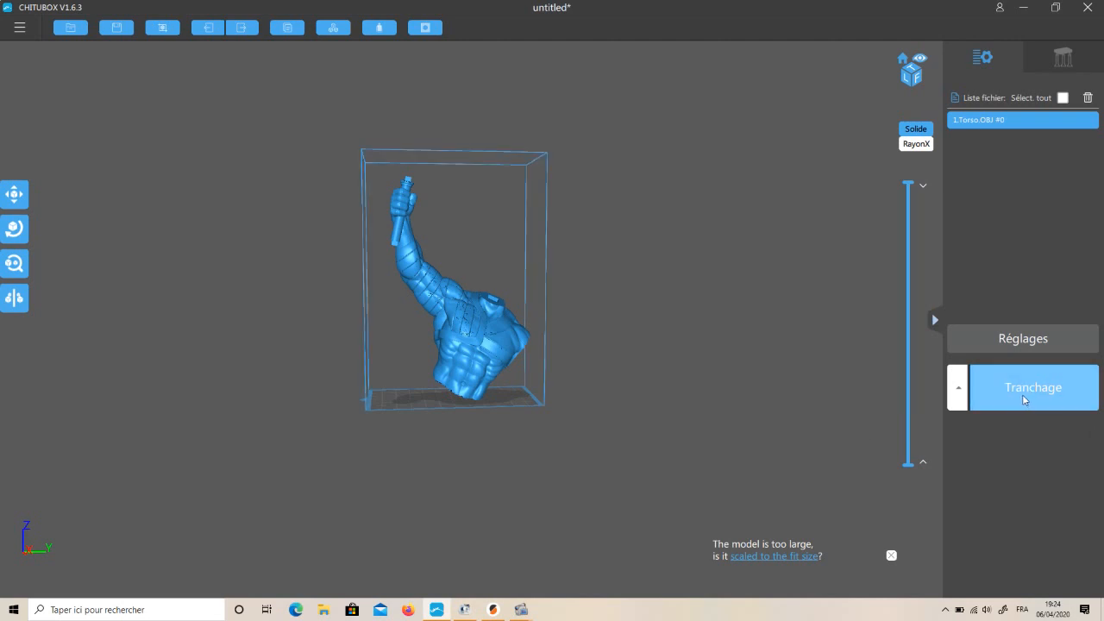
mouse_move(732, 407)
left_mouse_down()
mouse_move(690, 412)
mouse_move(734, 410)
left_mouse_up()
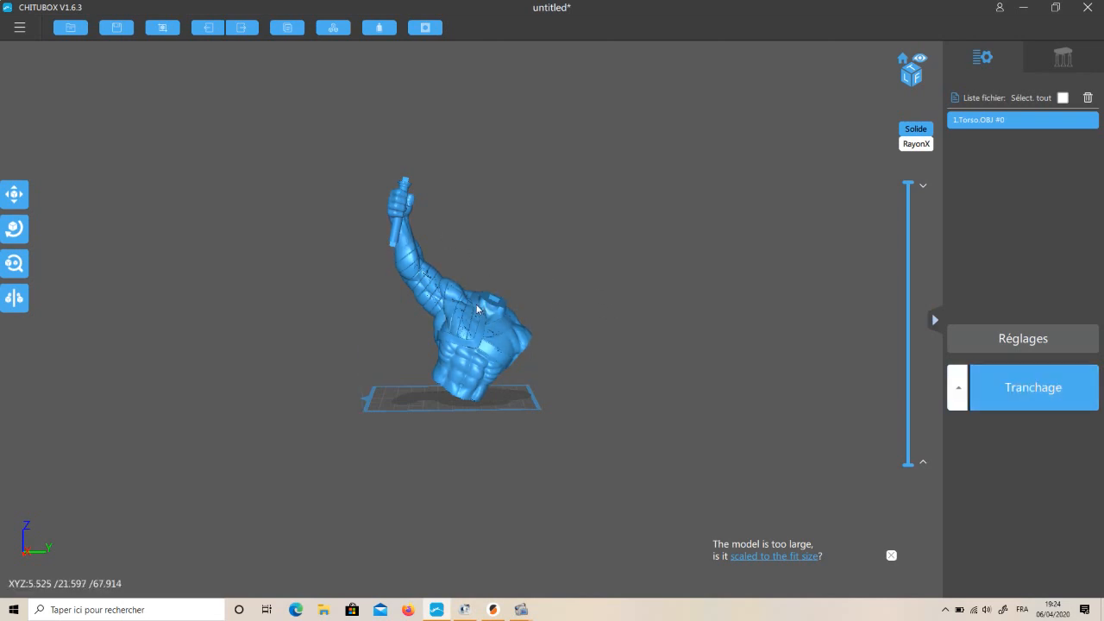
right_click_drag(648, 322, 659, 332)
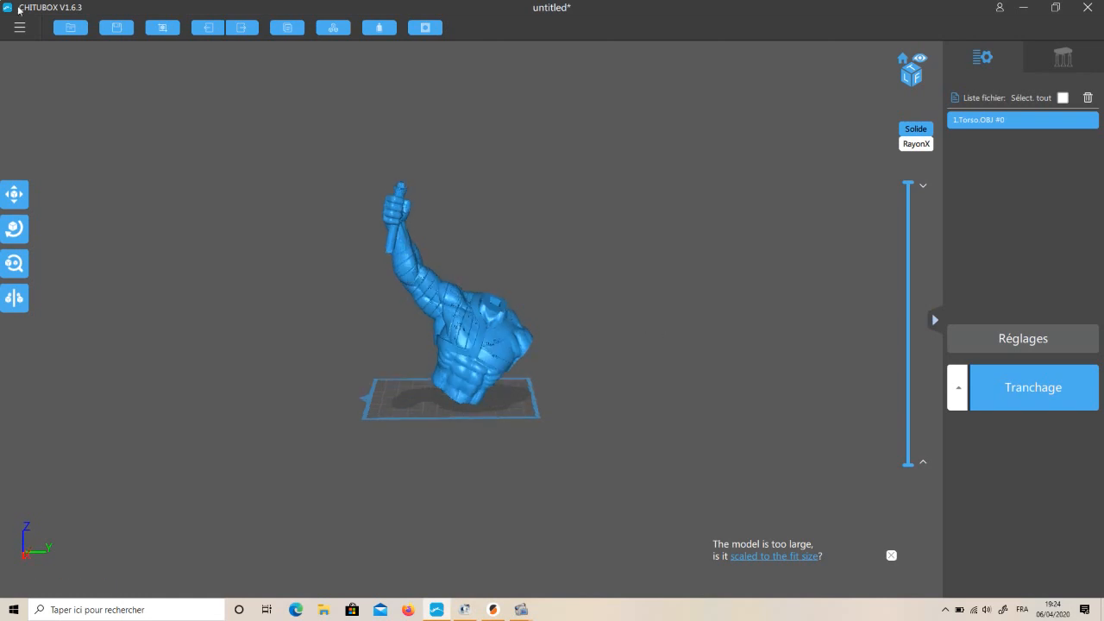
mouse_move(329, 31)
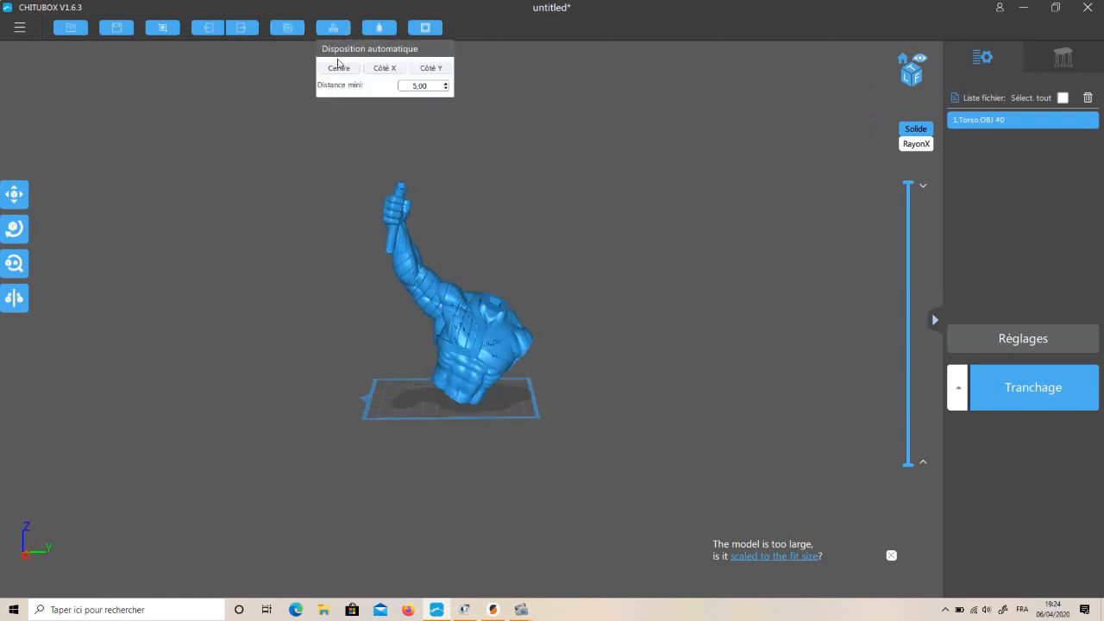
left_click(339, 69)
Hollow the torso on the inside with a 1.5 mm wall thickness and 0% precision.
right_click_drag(594, 299, 594, 274)
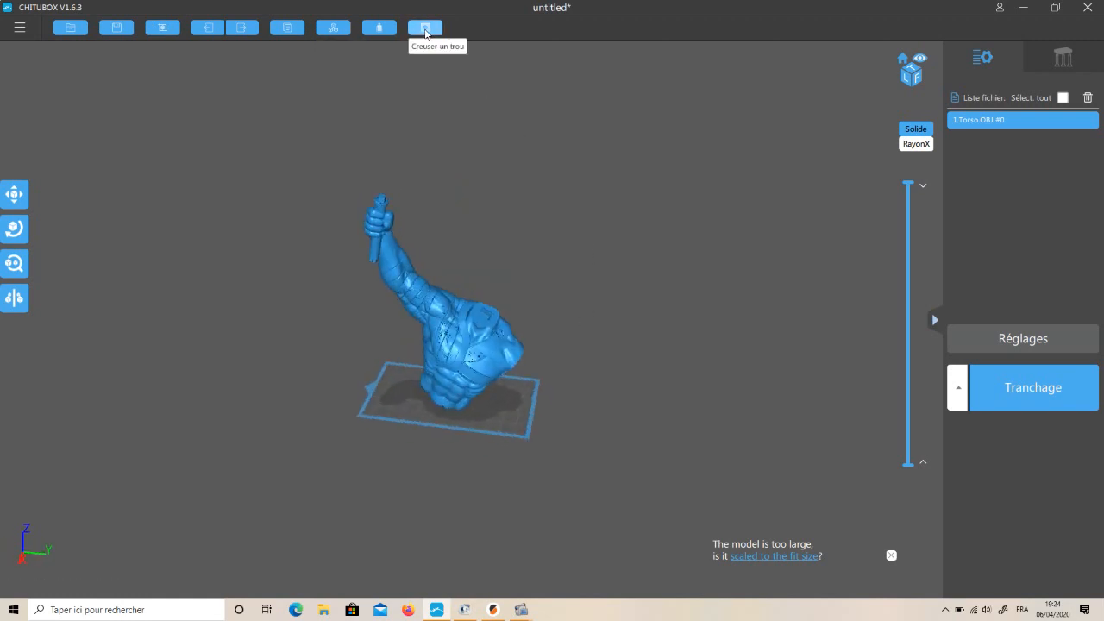
left_click(385, 31)
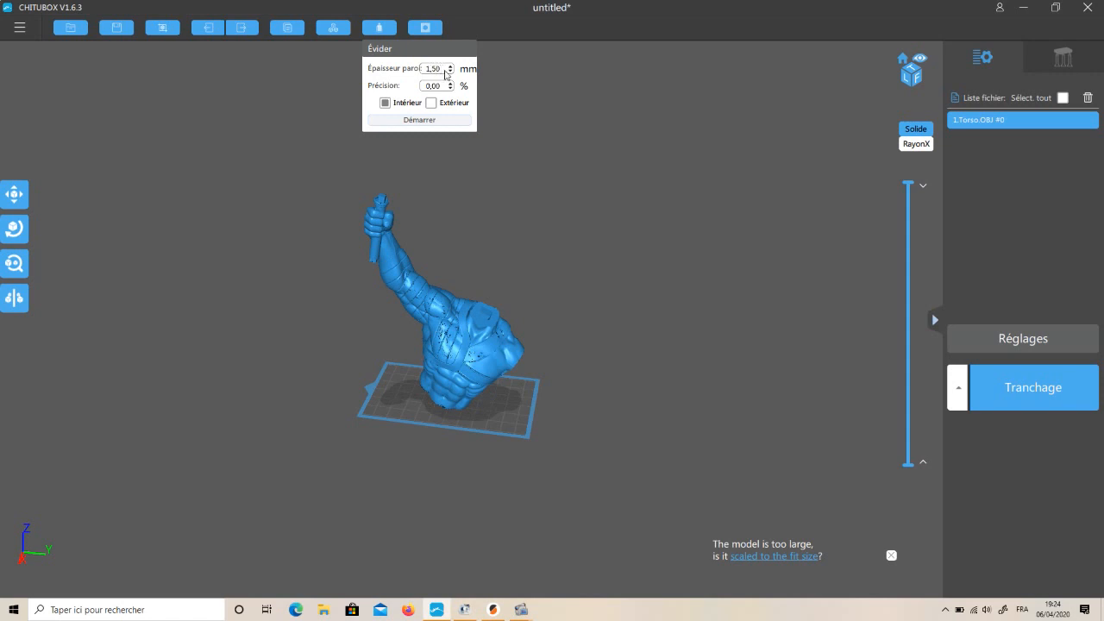
left_click(420, 121)
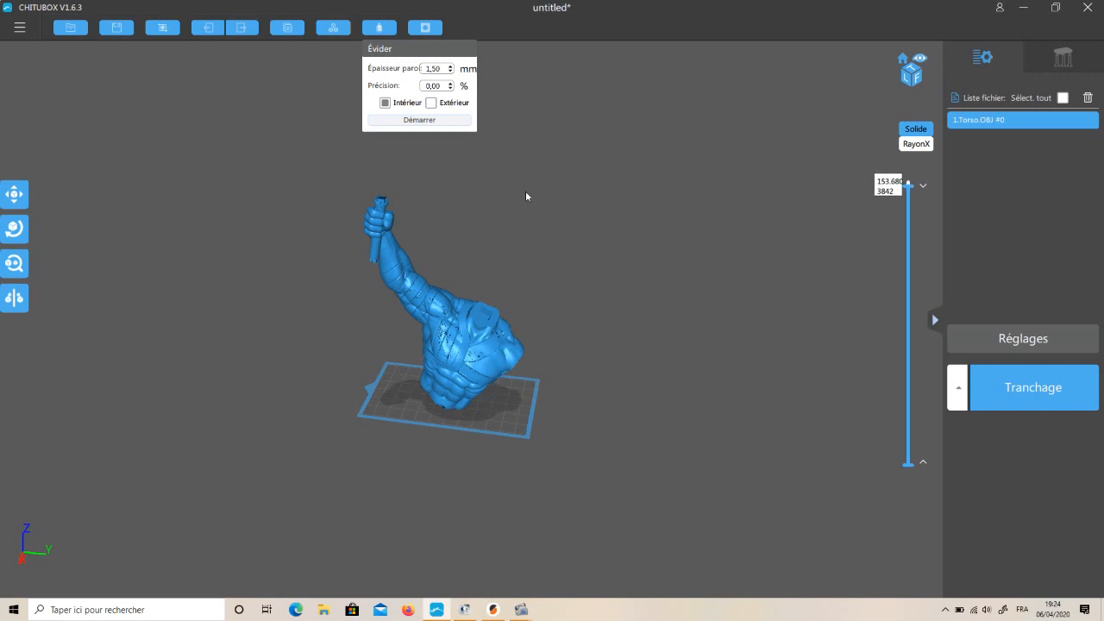
Examine the hollowed torso's wall in cross-section by lowering the displayed layer height to about 108.7 mm.
left_click_drag(639, 248, 672, 278)
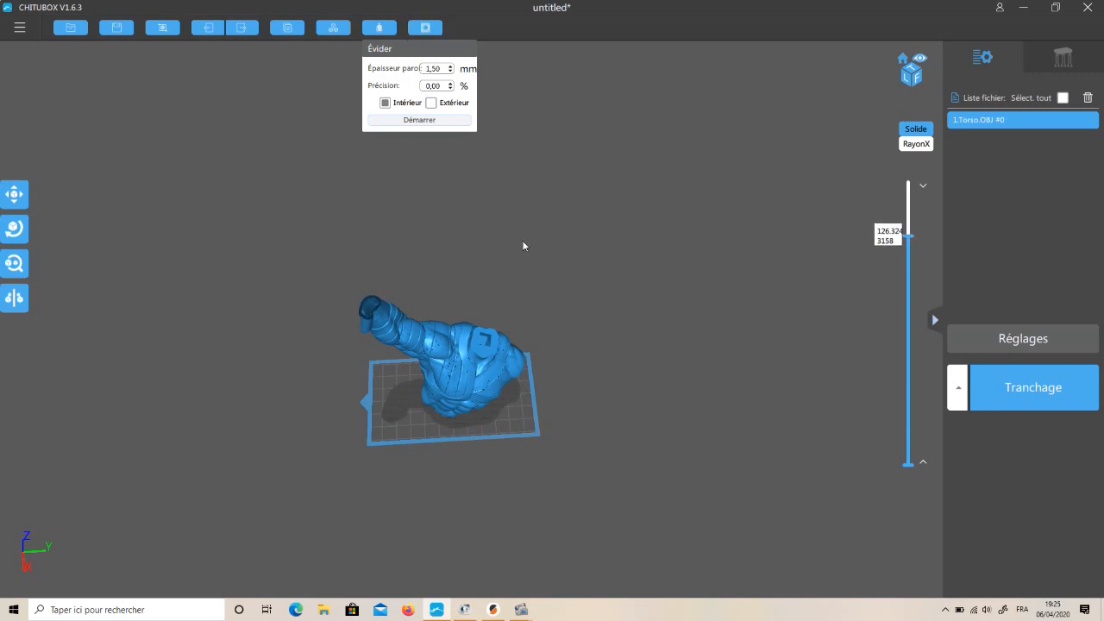
scroll(604, 366, "up", 4)
scroll(617, 362, "up", 2)
left_click_drag(623, 362, 585, 295)
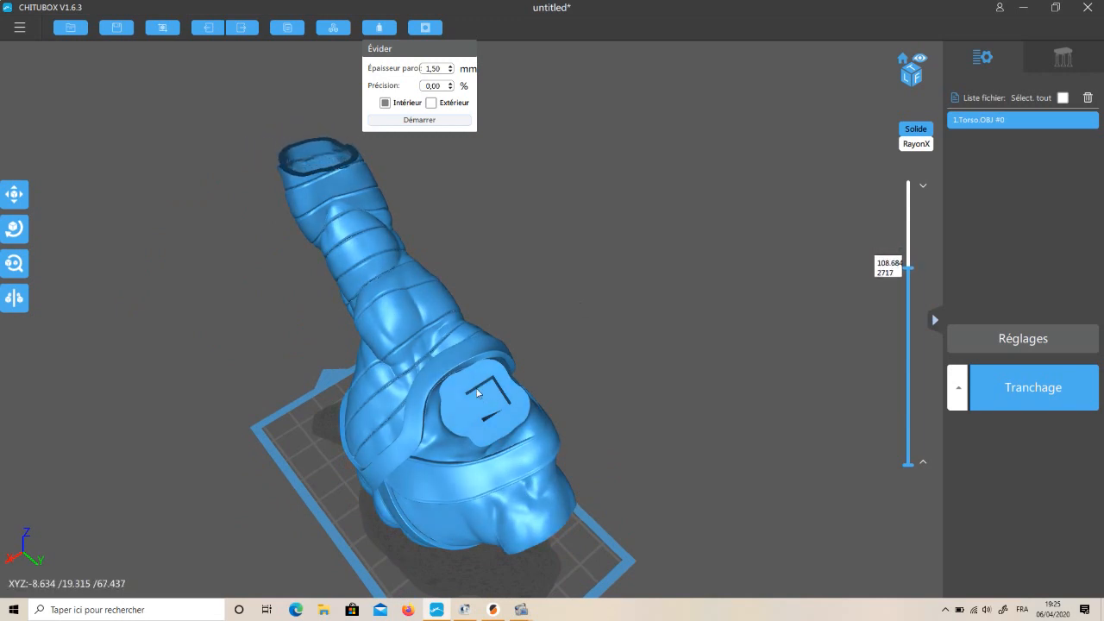
Examine the hollowed torso's interior in cross-section by lowering the displayed layer height to about 10.2 mm.
left_click_drag(692, 412, 662, 309)
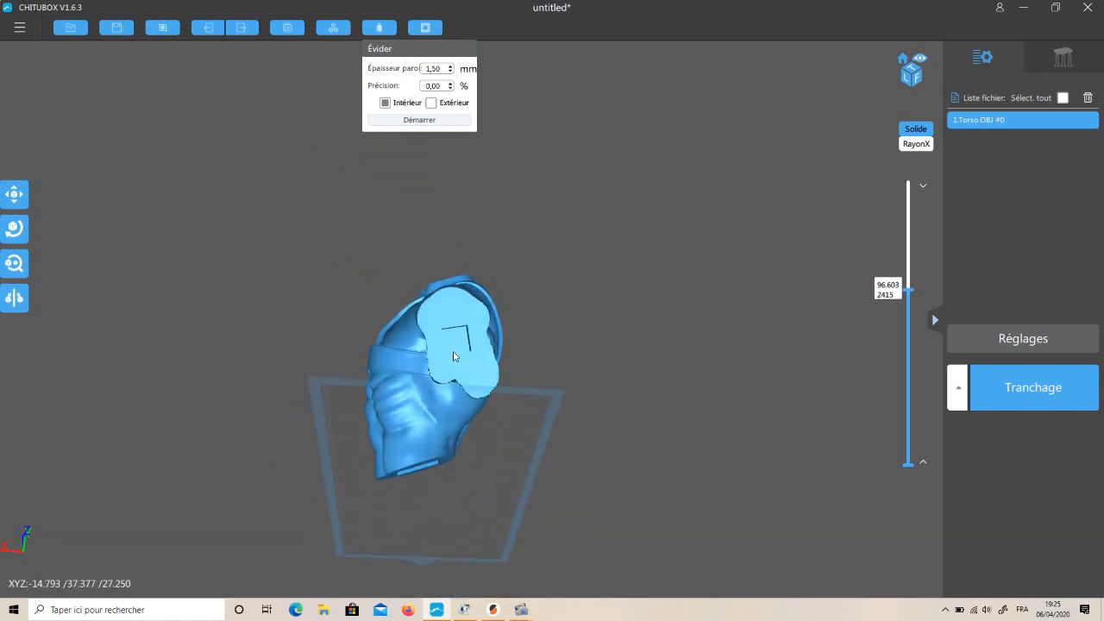
left_click_drag(457, 342, 710, 524)
key("Down")
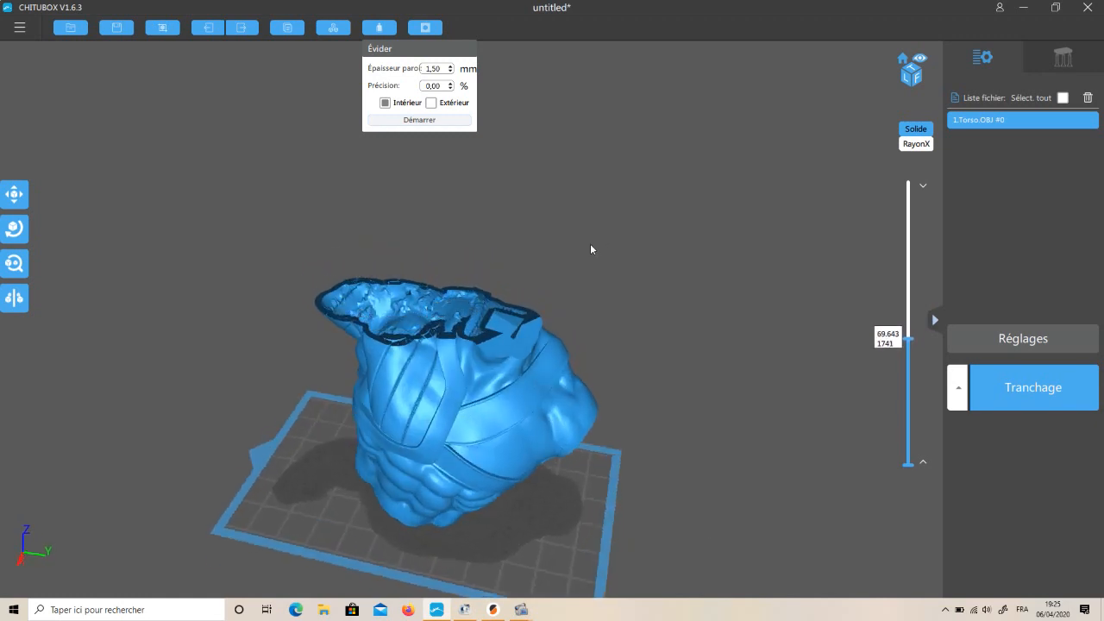
key("Down")
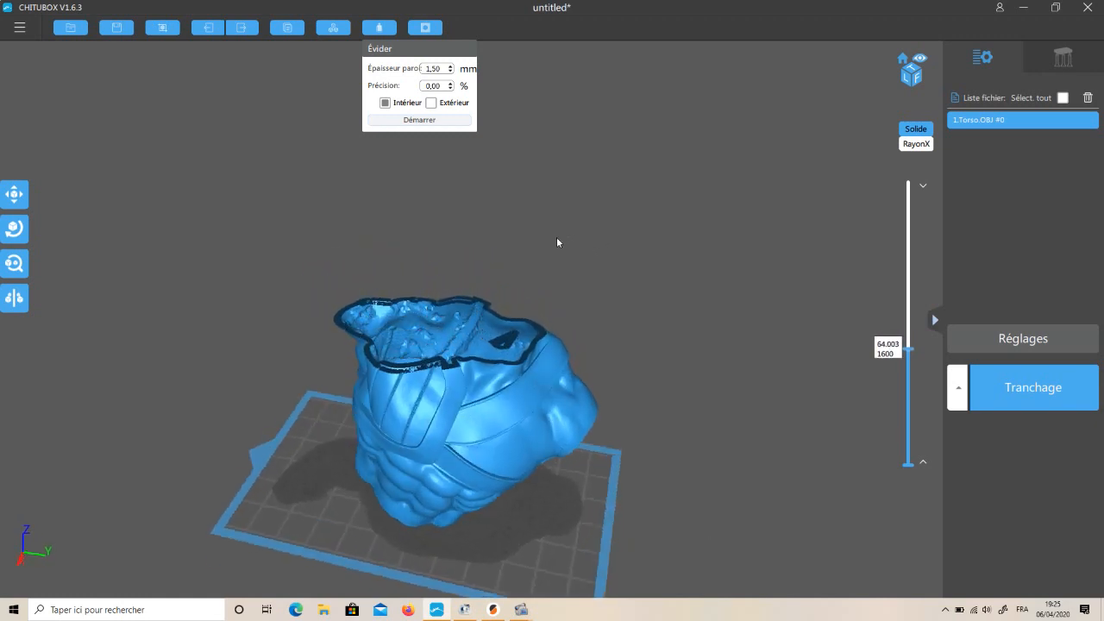
key("Down")
right_click_drag(605, 245, 641, 256)
key("Down")
scroll(641, 261, "down", 5)
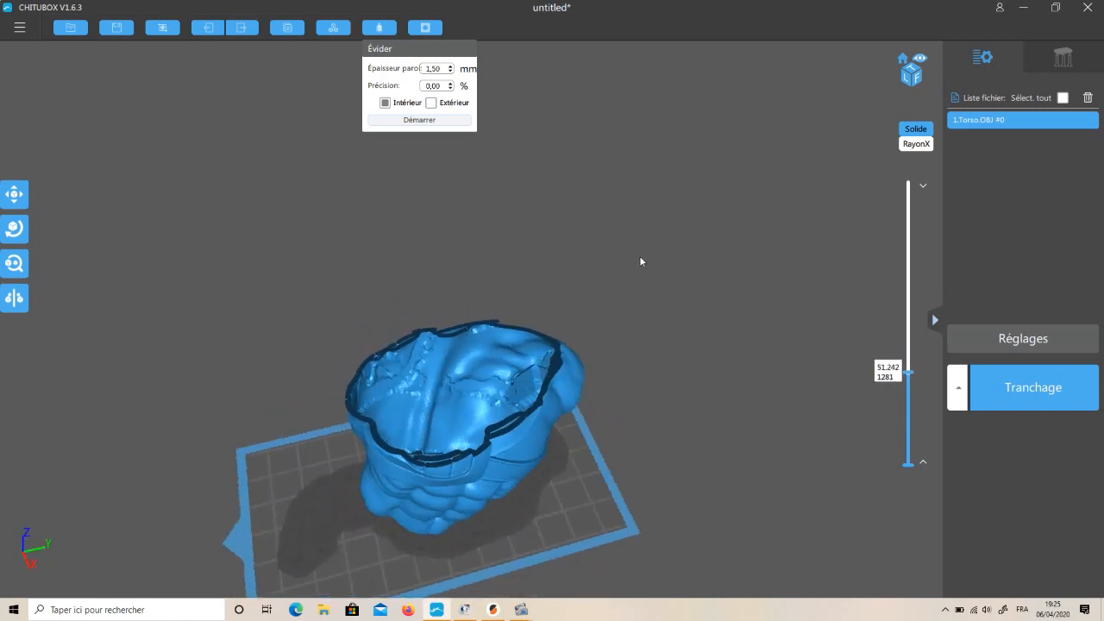
key("Down")
key("Down")
key("Down")
key("Down")
key("Down")
key("Down")
key("Down")
key("Down")
key("Down")
key("Down")
key("Down")
key("Down")
key("Down")
key("Down")
key("Down")
key("Down")
key("Down")
key("Down")
key("Down")
key("Down")
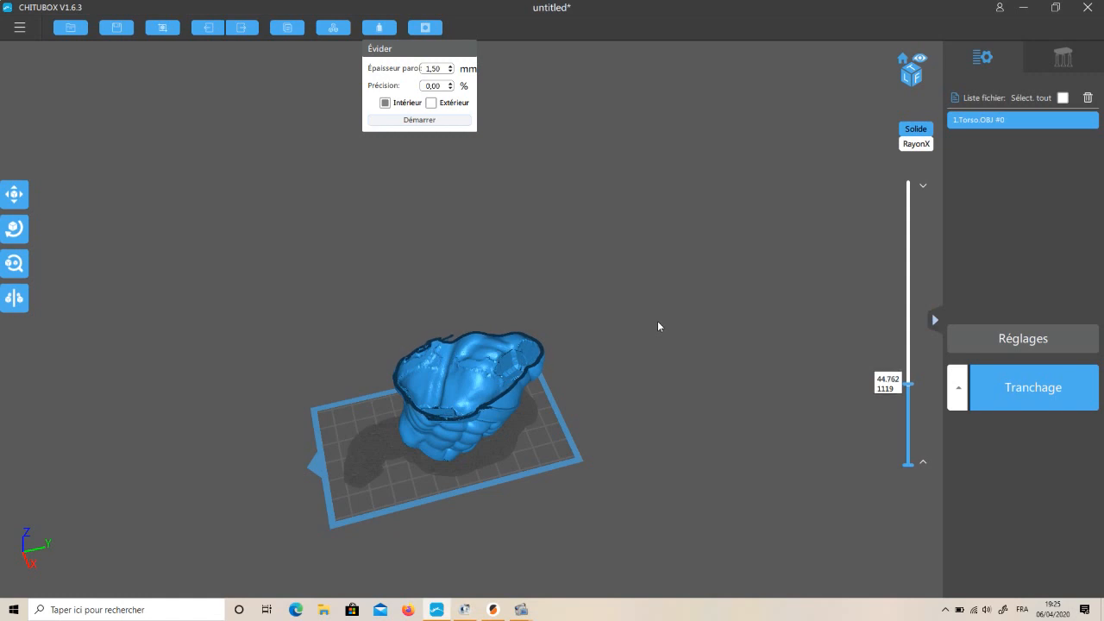
key("Down")
key("Down")
key("Down")
key("Down")
key("Down")
key("Down")
key("Down")
key("Down")
key("Down")
key("Down")
key("Down")
key("Down")
key("Down")
key("Down")
key("Down")
key("Down")
key("Down")
key("Down")
key("Down")
key("Down")
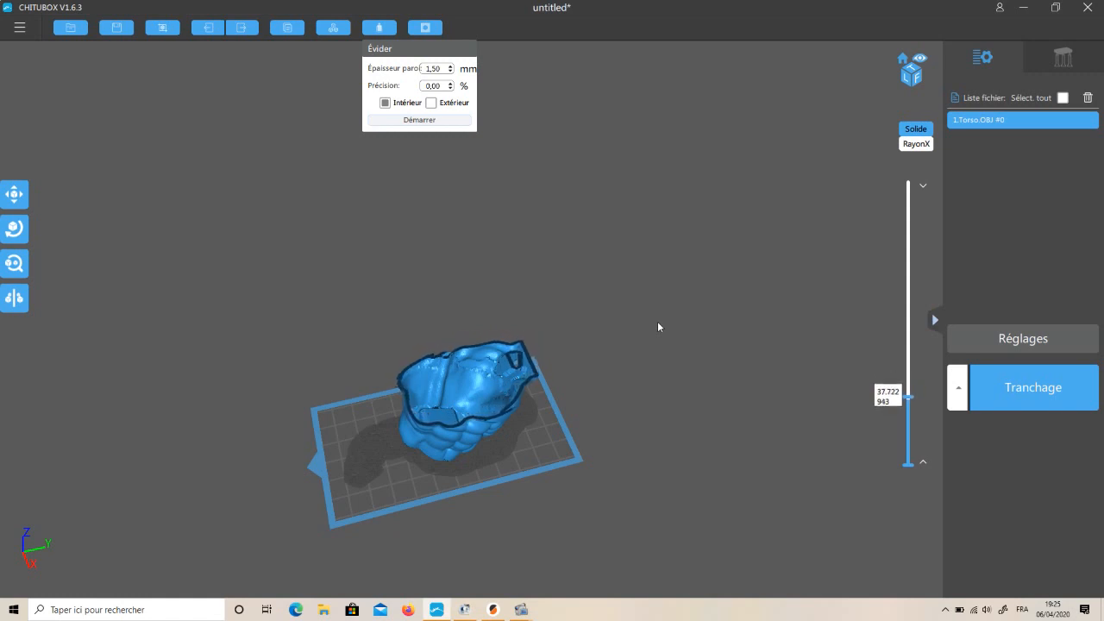
key("Down")
key("Down")
key("Down")
key("Down")
key("Down")
key("Down")
key("Down")
key("Down")
key("Down")
key("Down")
key("Down")
key("Down")
key("Down")
key("Down")
key("Down")
key("Down")
key("Down")
key("Down")
key("Down")
key("Down")
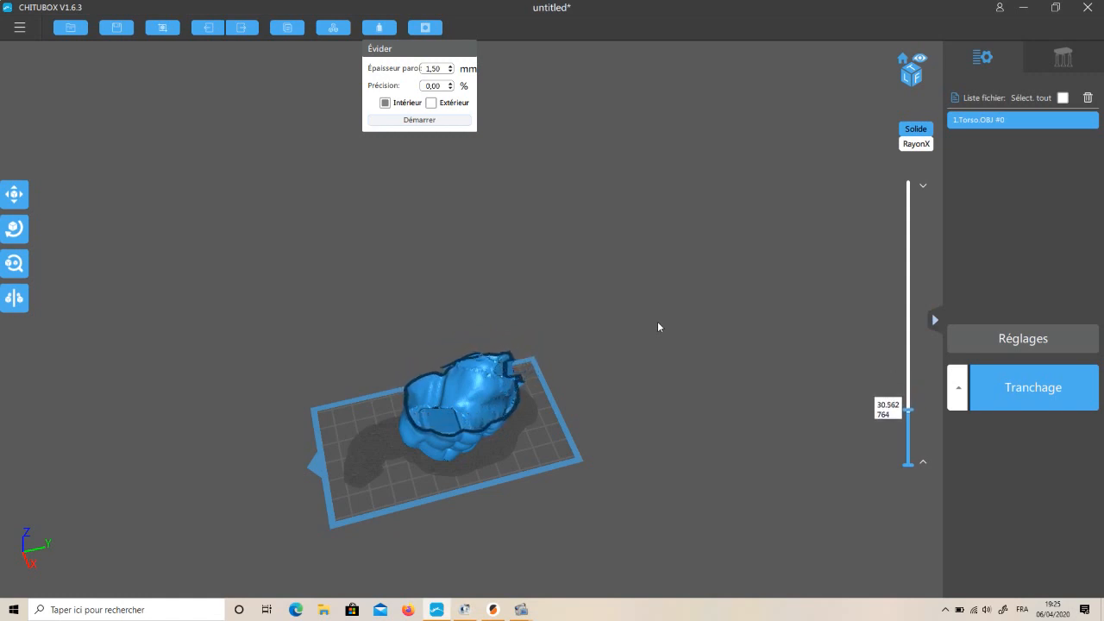
middle_click_drag(652, 316, 650, 166)
key("Down")
key("Down")
key("Down")
key("Down")
key("Down")
key("Down")
key("Down")
key("Down")
key("Down")
key("Down")
key("Down")
key("Down")
key("Down")
key("Down")
key("Down")
key("Down")
key("Down")
key("Down")
key("Down")
key("Down")
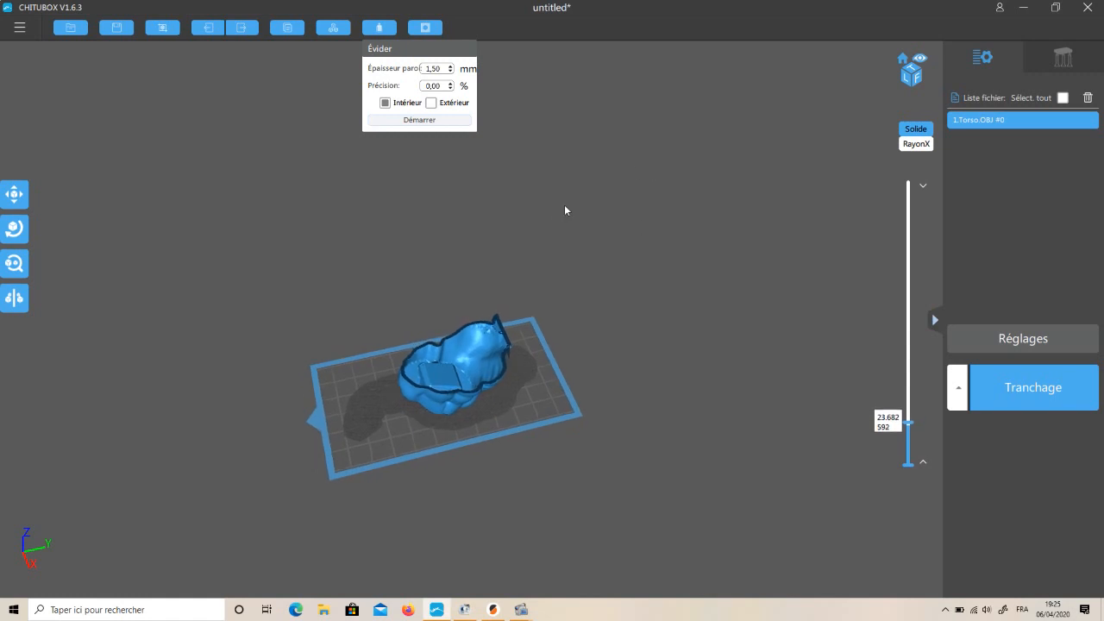
key("Down")
key("Down")
key("Down")
key("Down")
key("Down")
key("Down")
key("Down")
key("Down")
key("Down")
key("Down")
key("Down")
key("Down")
key("Down")
key("Down")
key("Down")
key("Down")
key("Down")
key("Down")
key("Down")
key("Down")
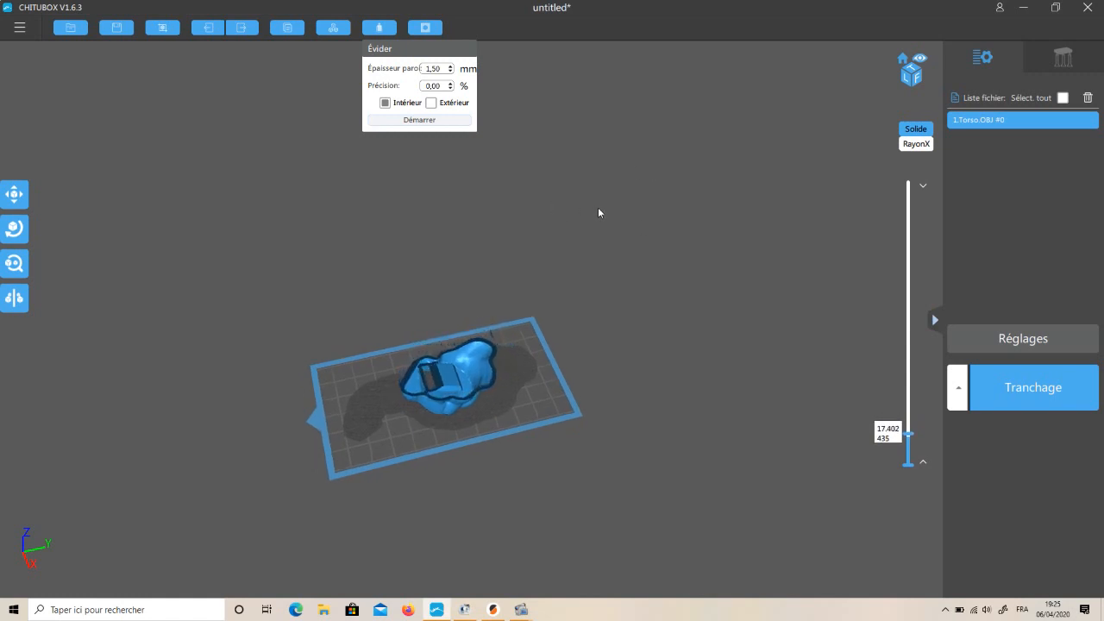
key("Down")
key("Down")
key("Down")
key("Down")
key("Down")
key("Down")
key("Down")
key("Down")
key("Down")
key("Down")
key("Down")
key("Down")
key("Down")
key("Down")
key("Down")
key("Down")
key("Down")
key("Down")
key("Down")
key("Down")
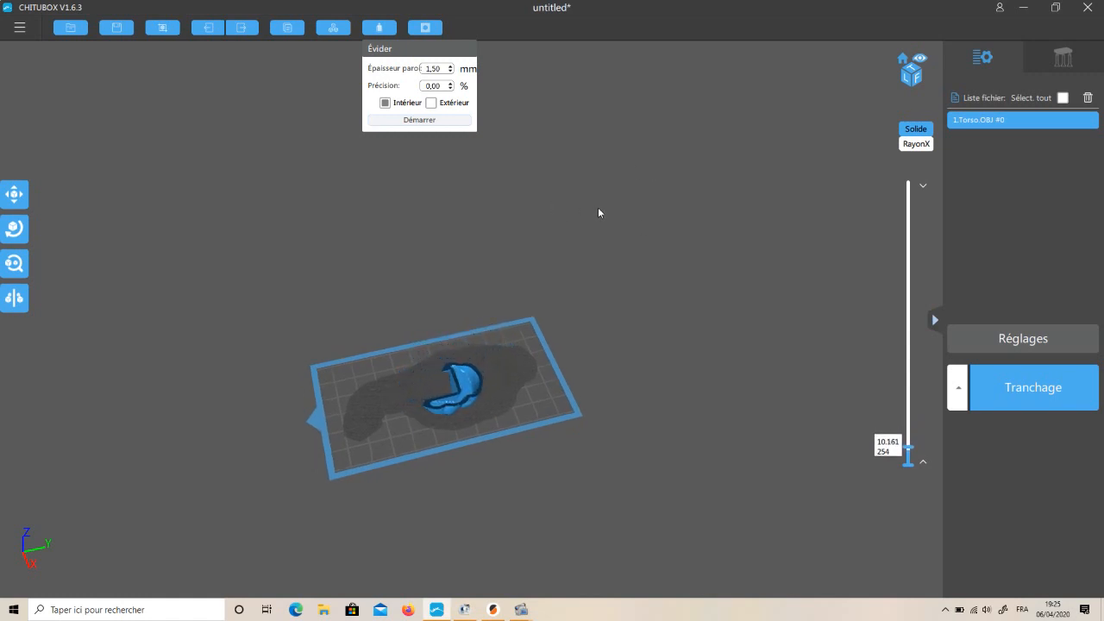
left_click(425, 27)
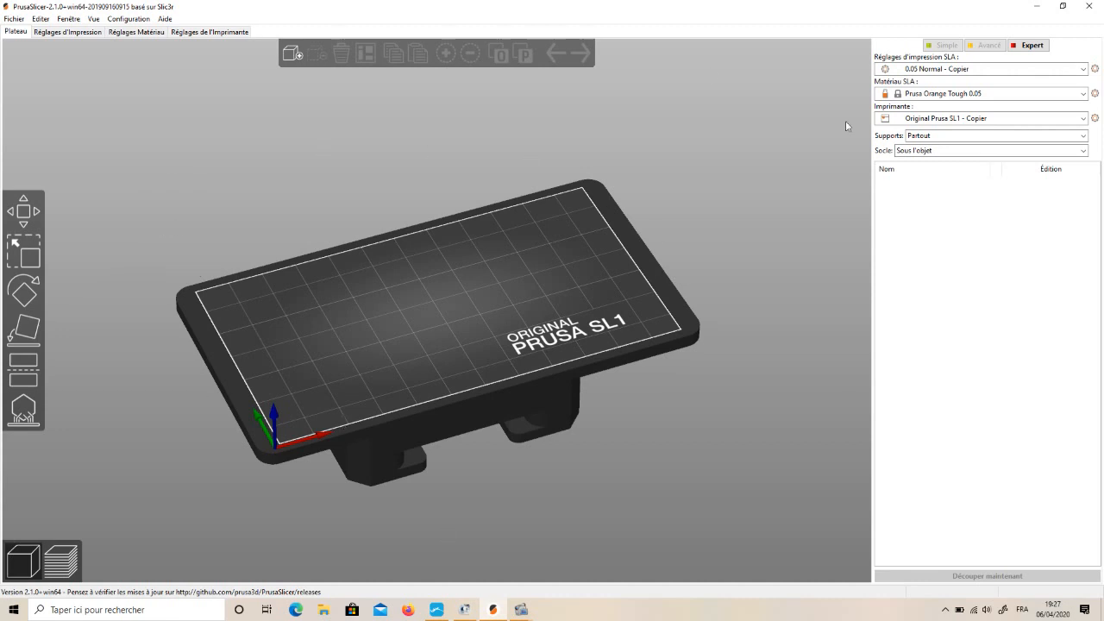
Import the _Torso 3D model from the Bureau folder onto the empty build plate.
left_click_drag(730, 352, 627, 340)
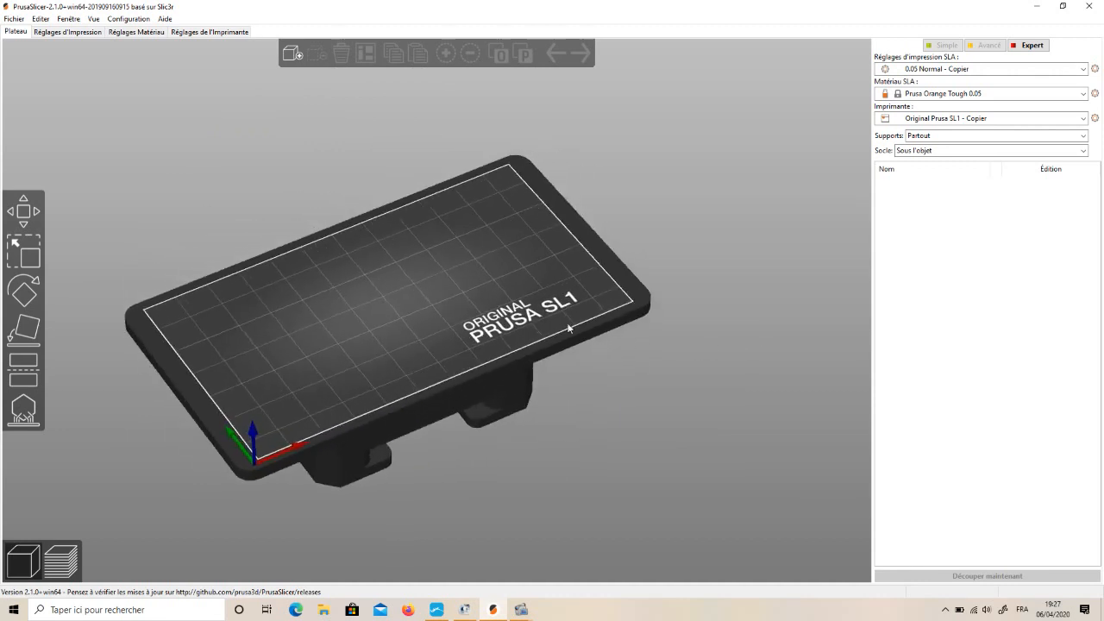
left_click(14, 18)
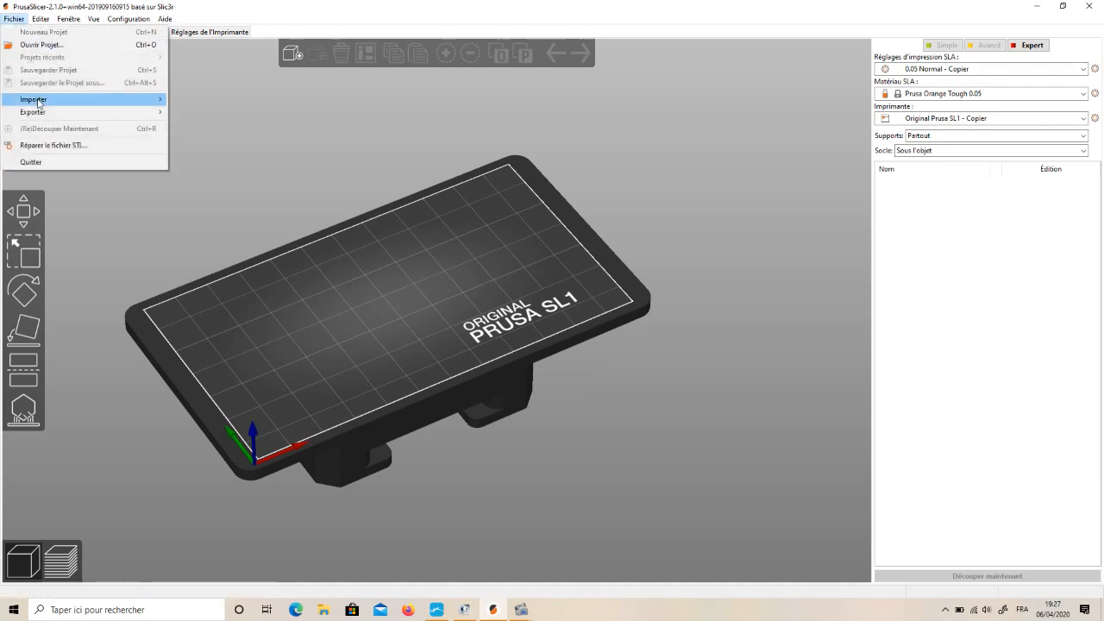
mouse_move(39, 101)
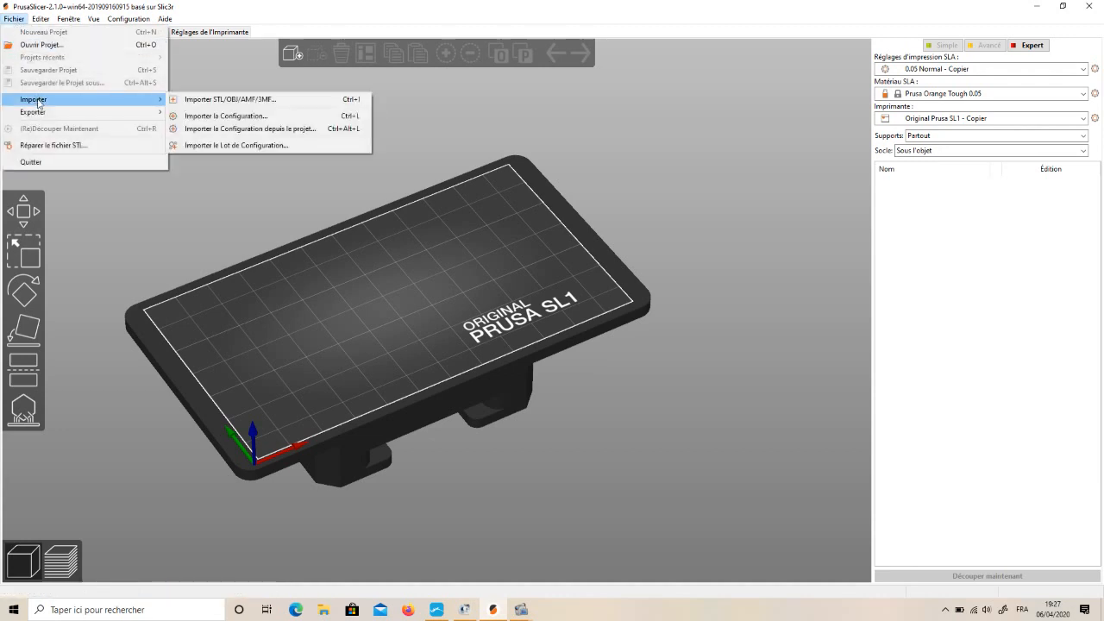
left_click(220, 103)
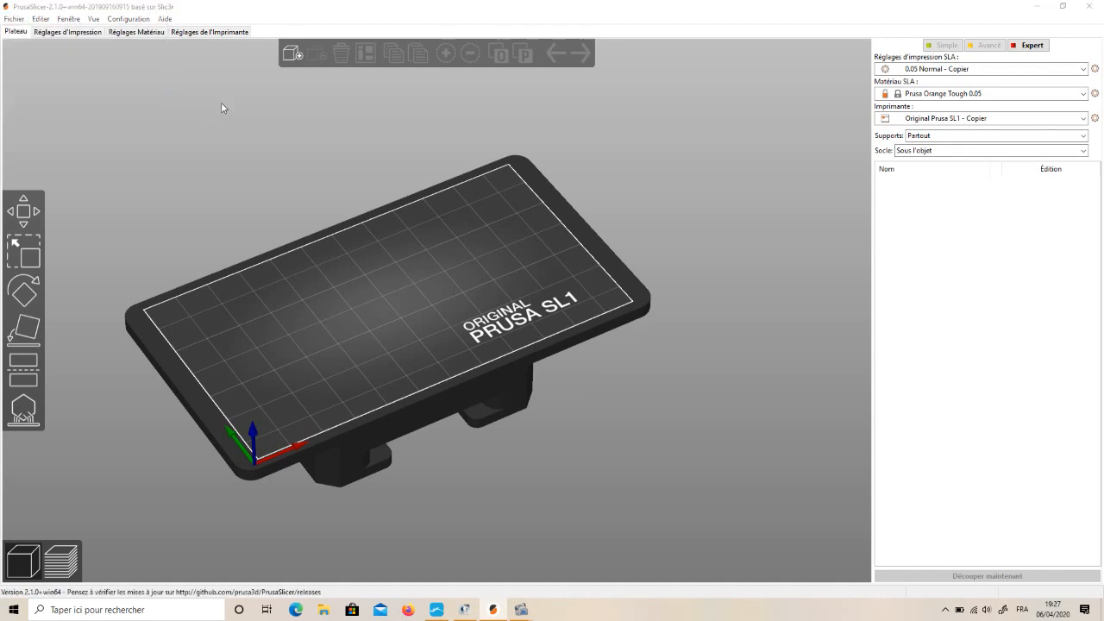
left_click(47, 175)
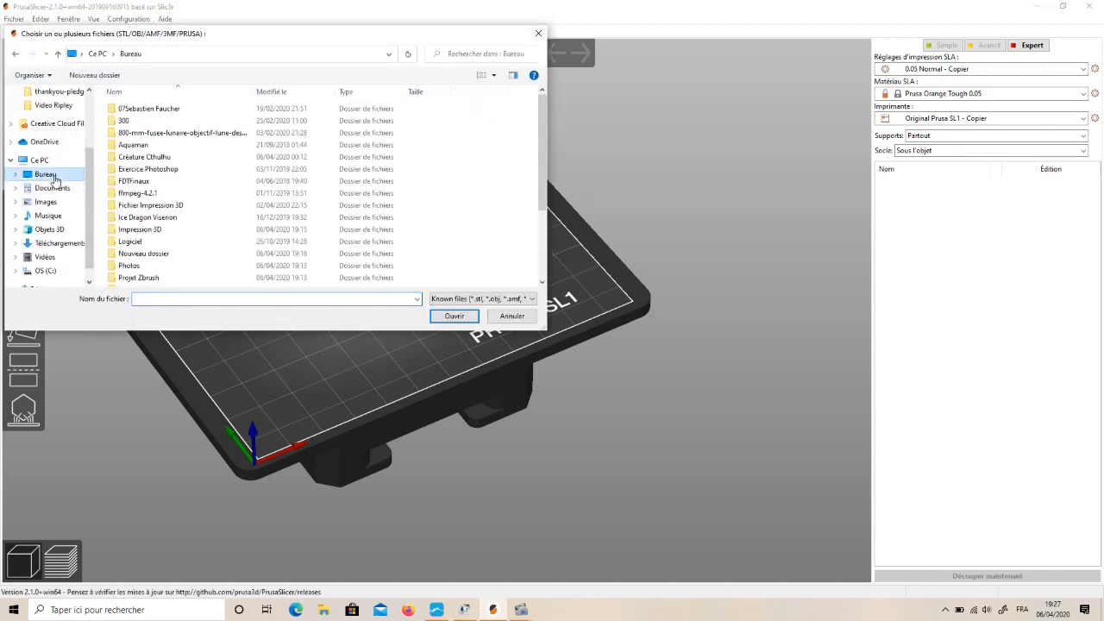
scroll(197, 178, "down", 3)
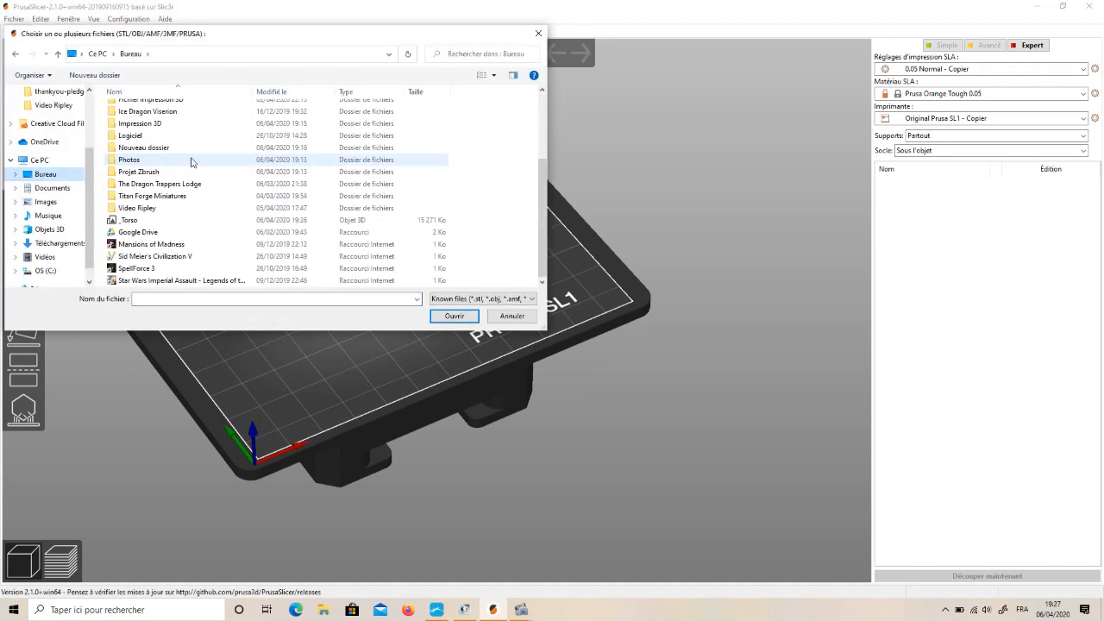
left_click(130, 223)
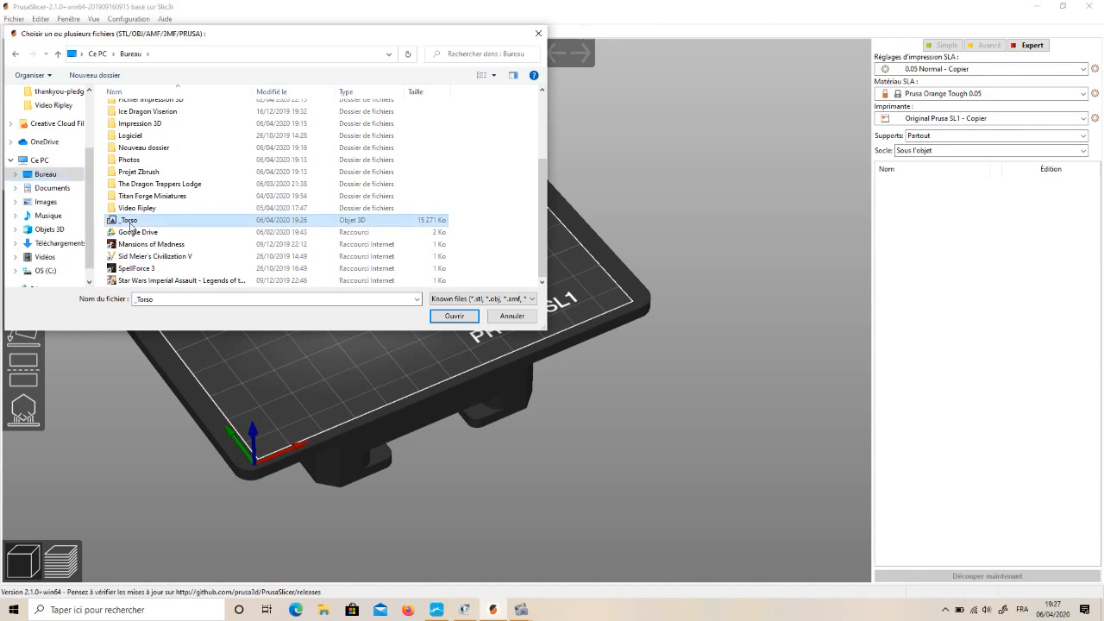
left_click(455, 317)
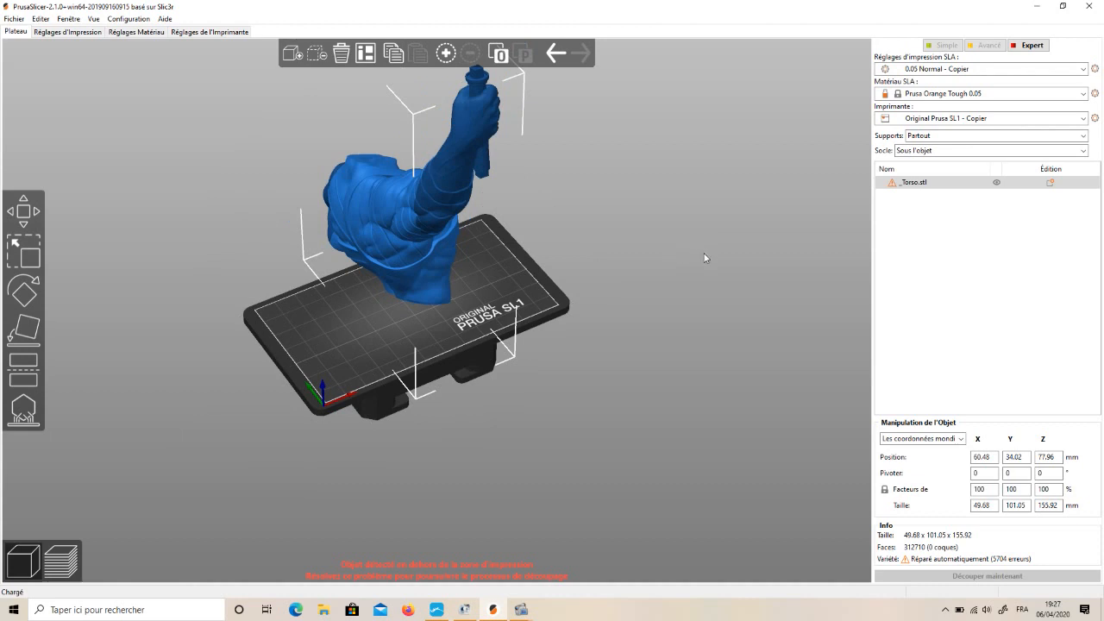
Rotate the torso 90° about the Z axis so that it fits lengthwise on the build plate.
right_click_drag(702, 259, 677, 268)
mouse_move(708, 294)
left_mouse_down()
mouse_move(676, 302)
mouse_move(737, 285)
mouse_move(684, 304)
mouse_move(687, 313)
mouse_move(688, 280)
mouse_move(773, 286)
mouse_move(691, 294)
left_mouse_up()
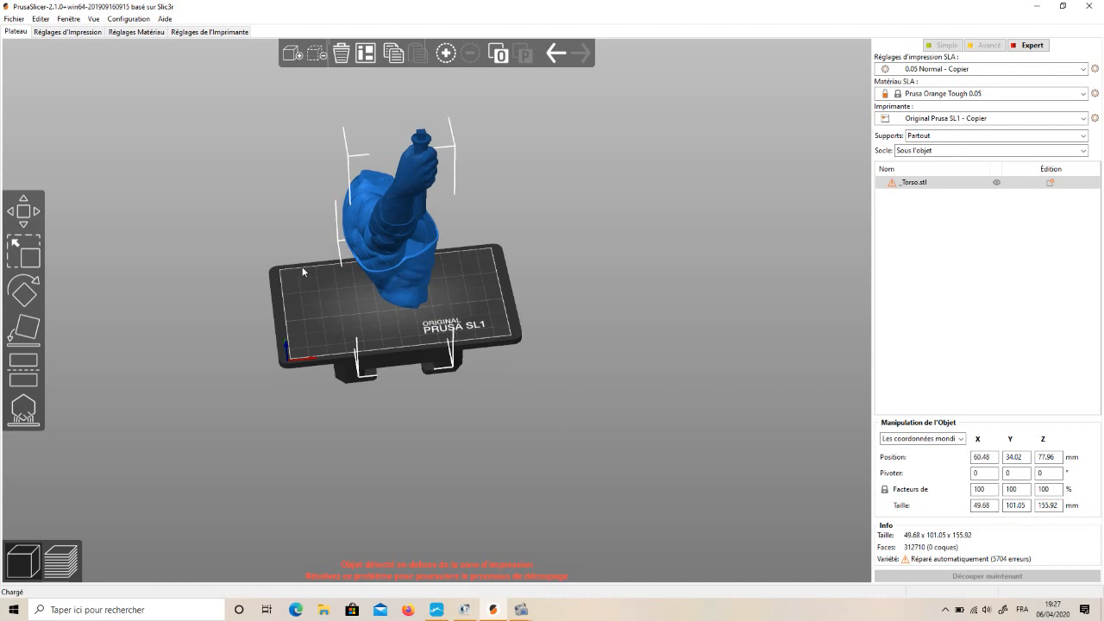
left_click(1048, 473)
type("90")
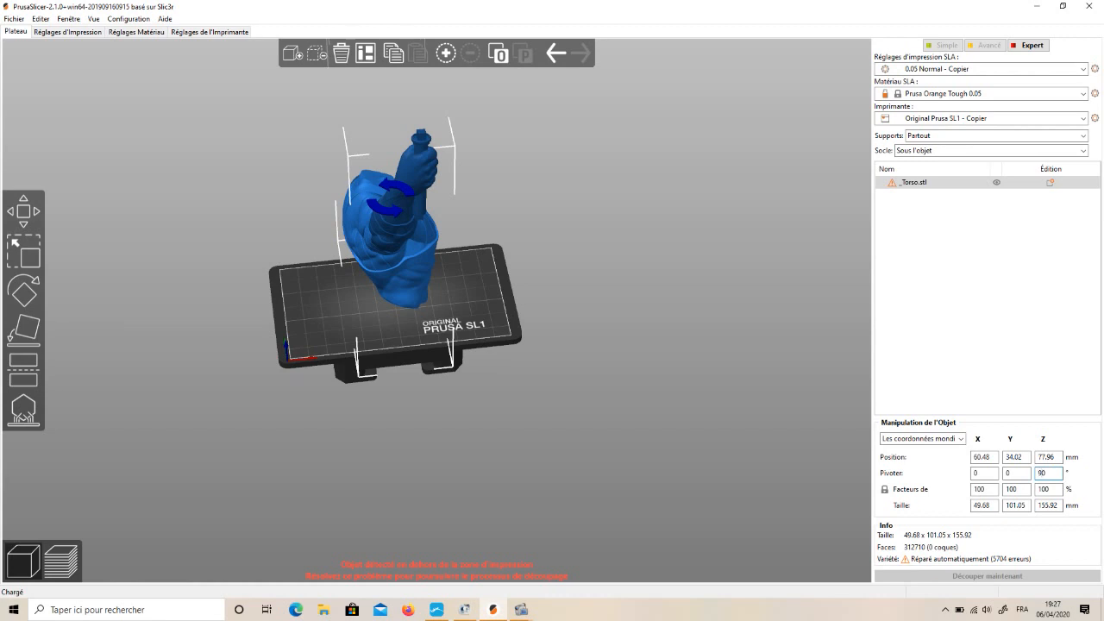
key("Return")
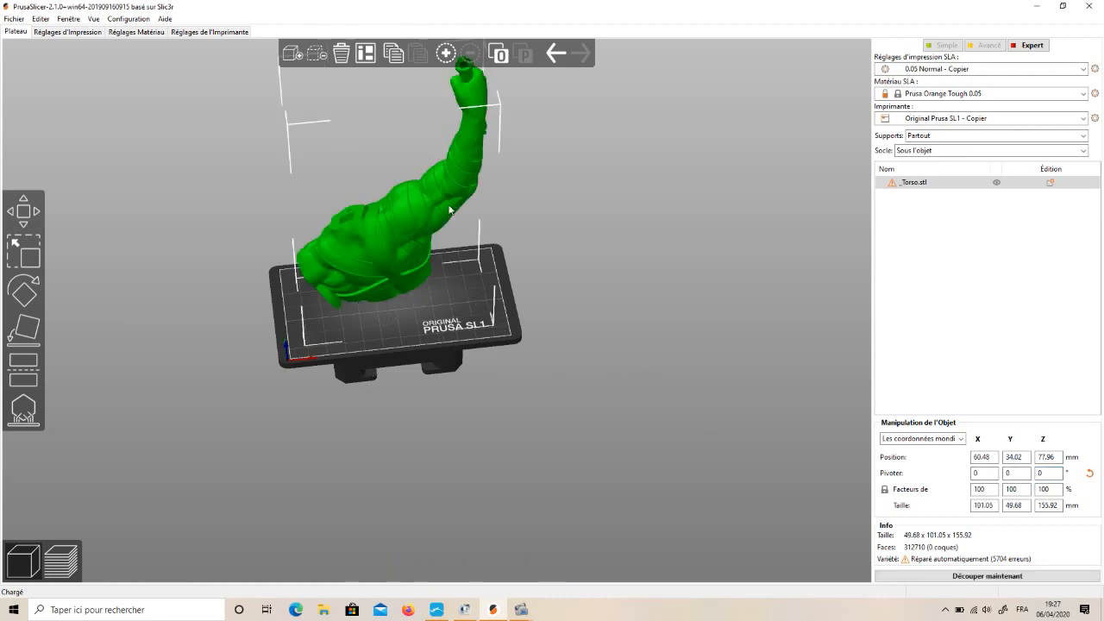
Automatically generate SLA support points for the torso with a 1 mm minimum distance and 100% density.
left_click_drag(254, 416, 374, 411)
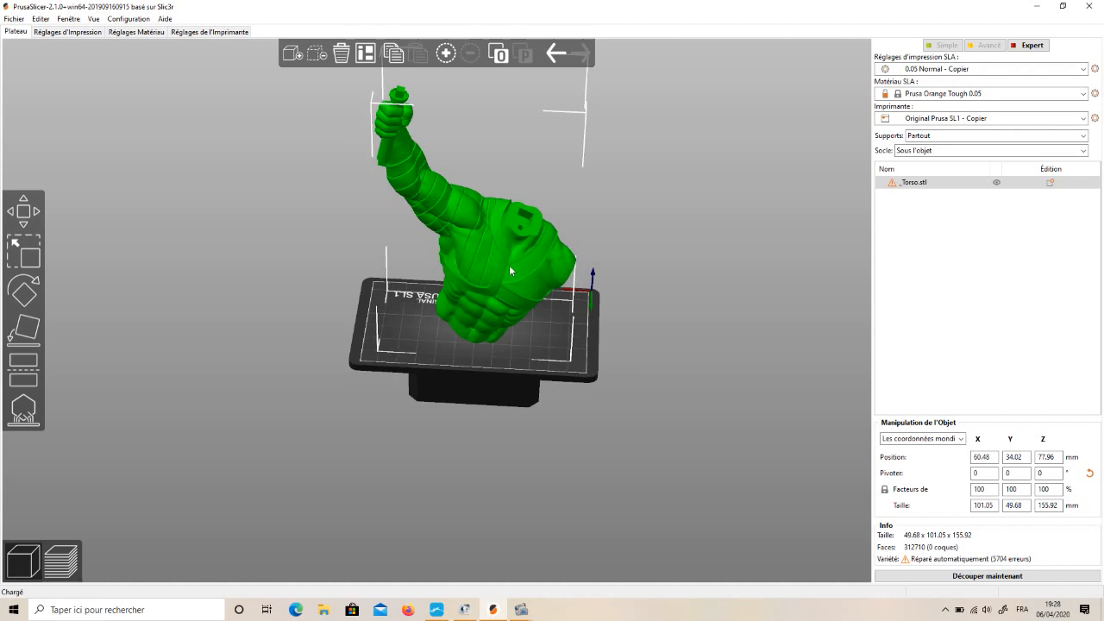
right_click_drag(710, 507, 710, 486)
left_click_drag(710, 484, 646, 471)
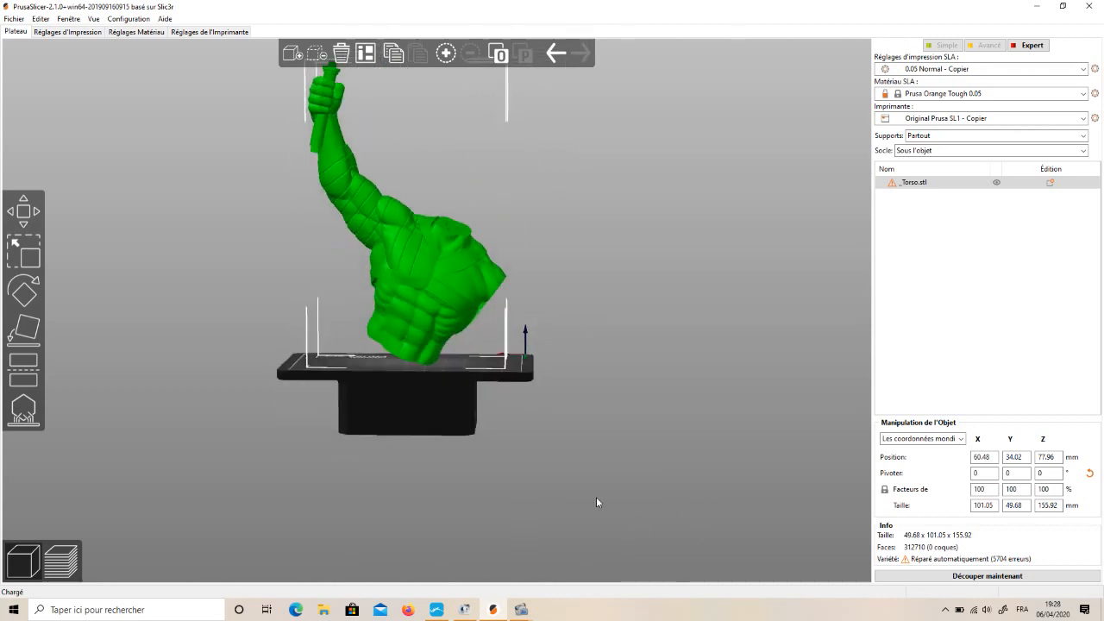
left_click(22, 417)
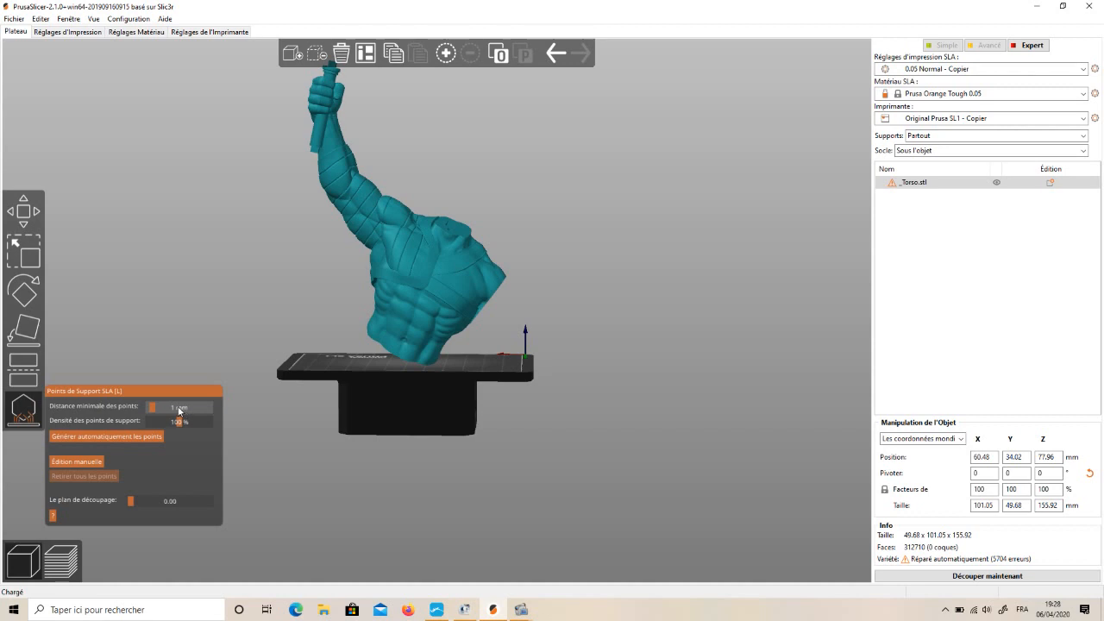
left_click(112, 442)
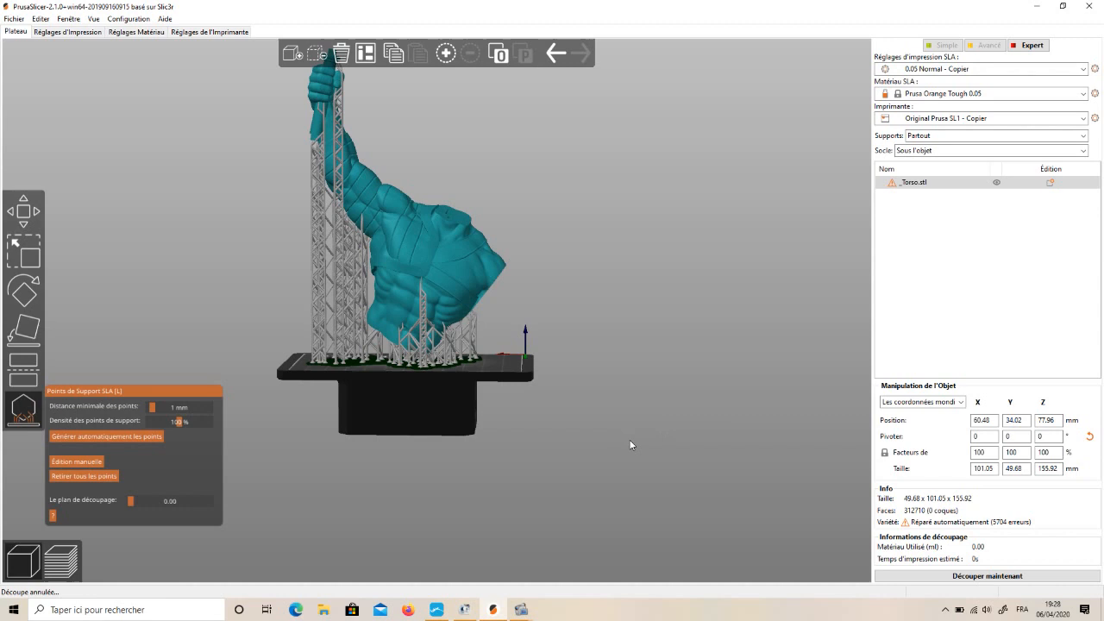
Switch the torso's support points to manual editing and delete the redundant ones along the bands of the wrapped upper arm.
left_click_drag(668, 332, 569, 397)
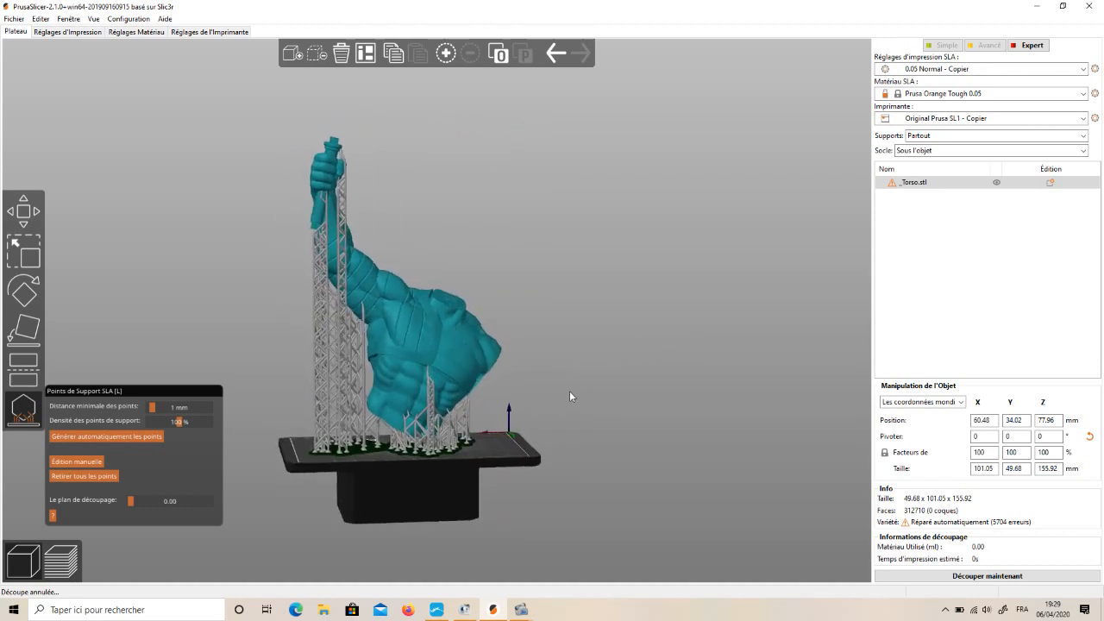
scroll(570, 394, "up", 2)
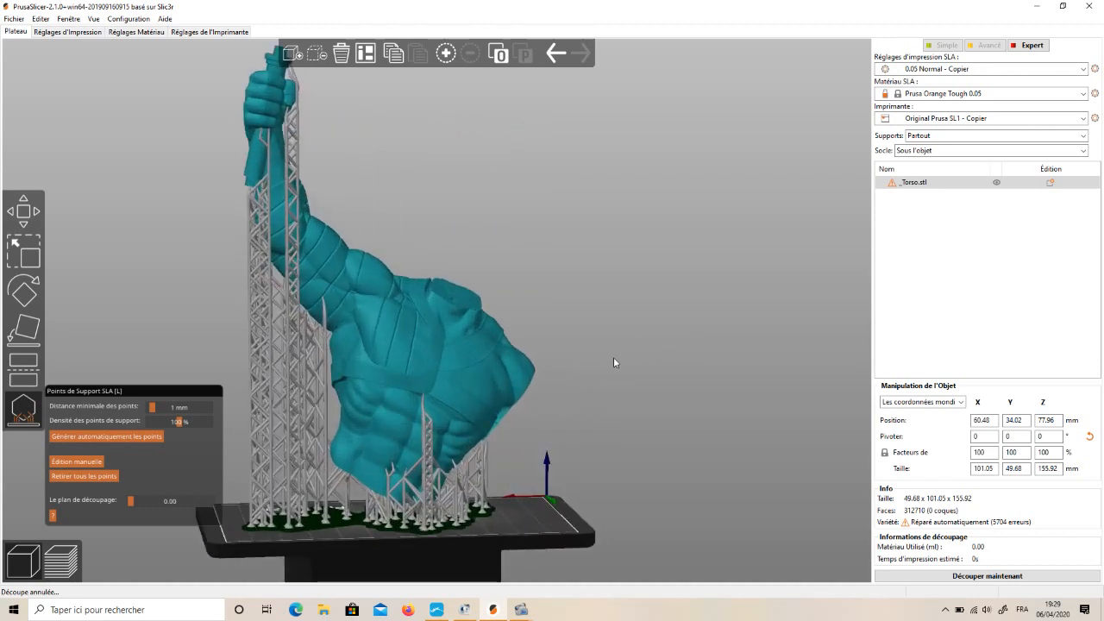
left_click(69, 463)
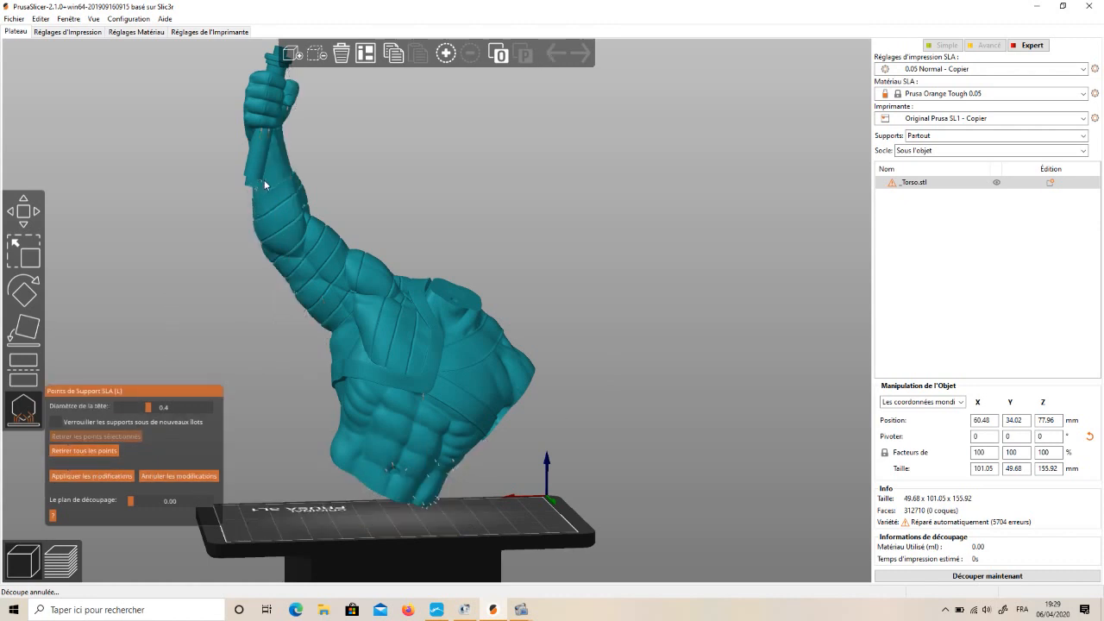
mouse_move(459, 197)
left_mouse_down()
mouse_move(479, 191)
mouse_move(473, 200)
left_mouse_up()
scroll(473, 242, "up", 5)
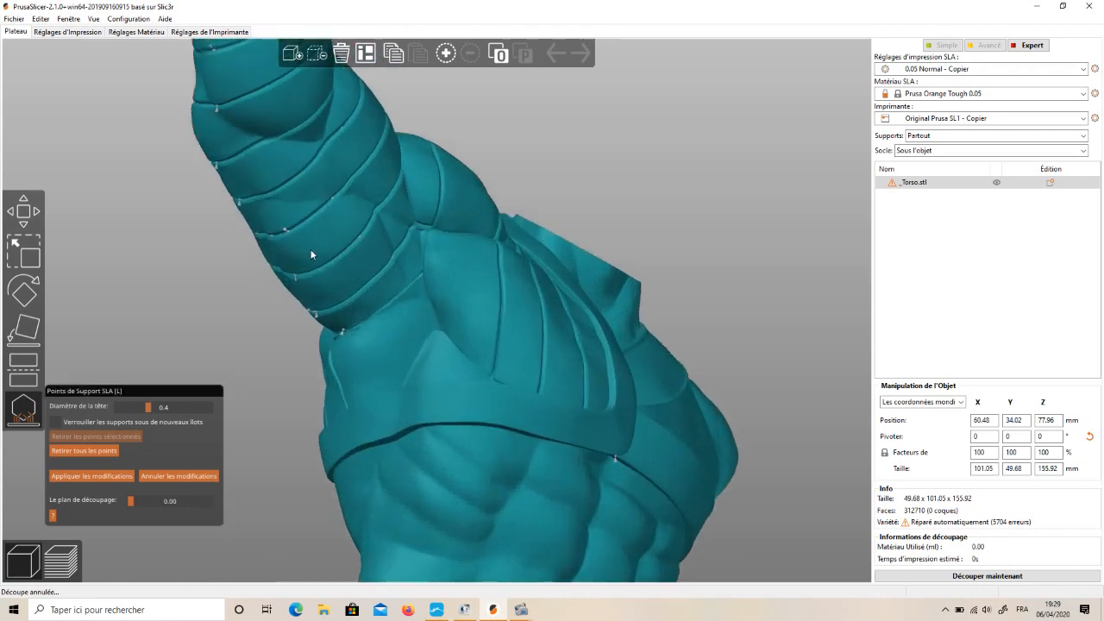
scroll(261, 251, "up", 3)
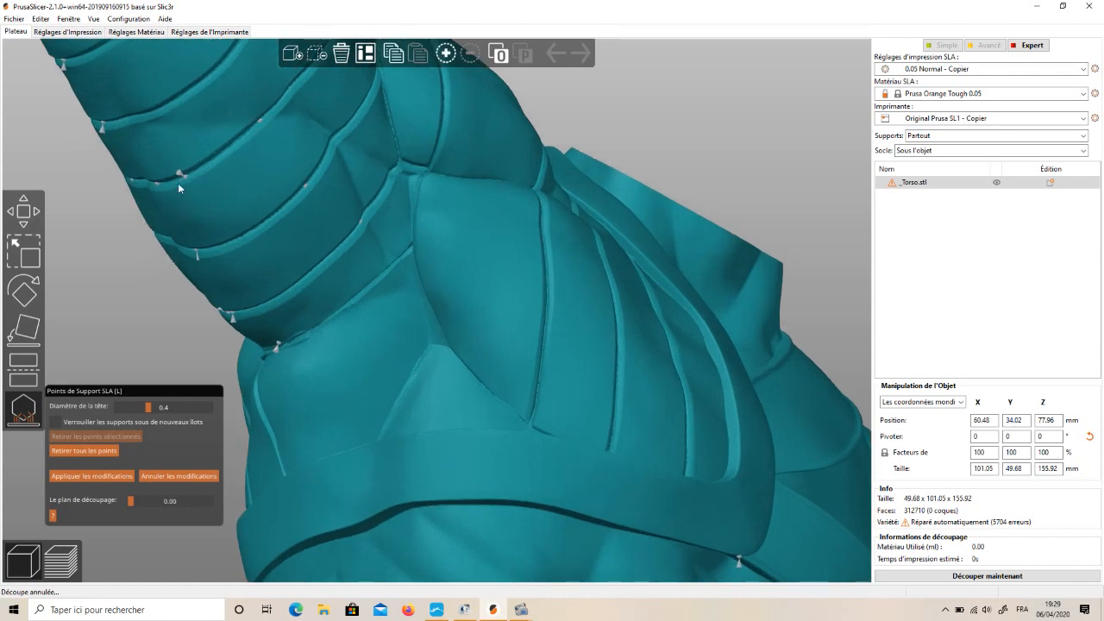
left_click_drag(184, 177, 203, 200)
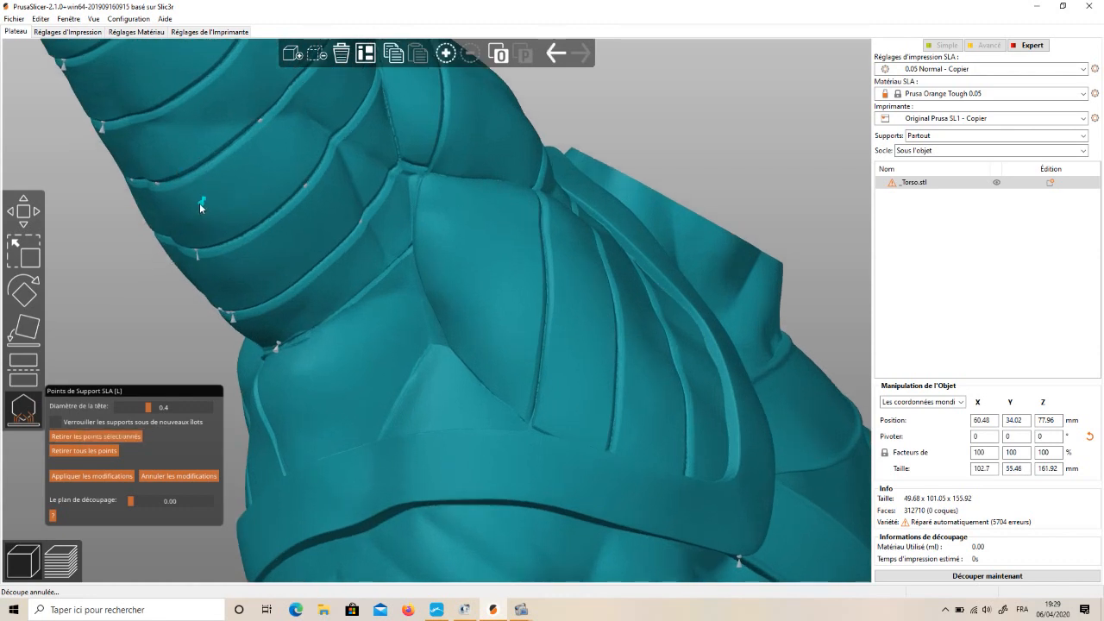
key("Delete")
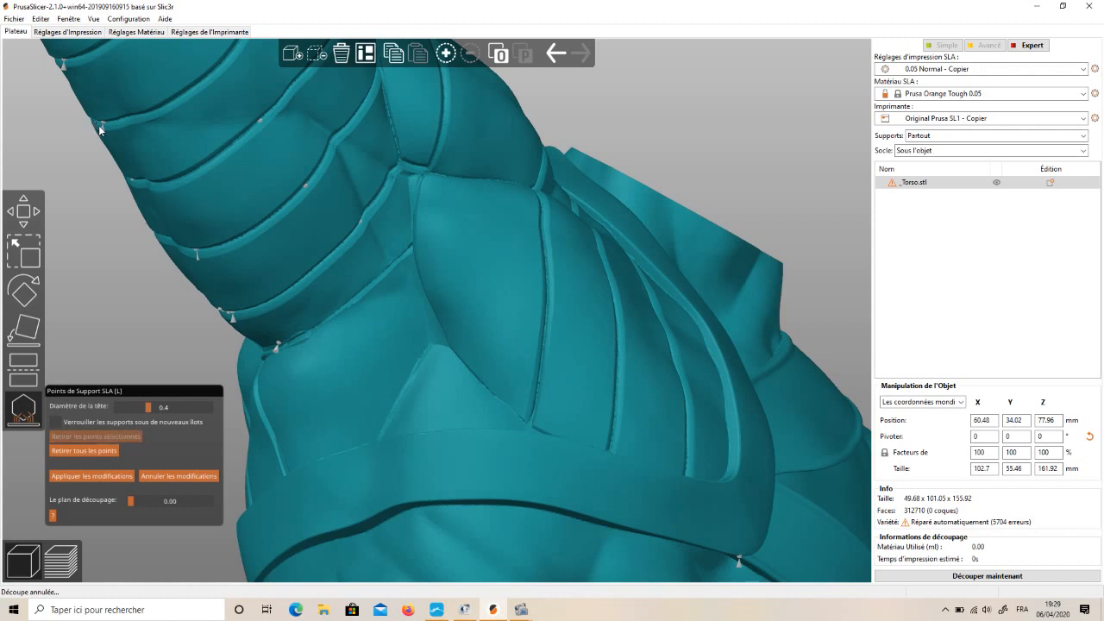
left_click_drag(75, 187, 98, 165)
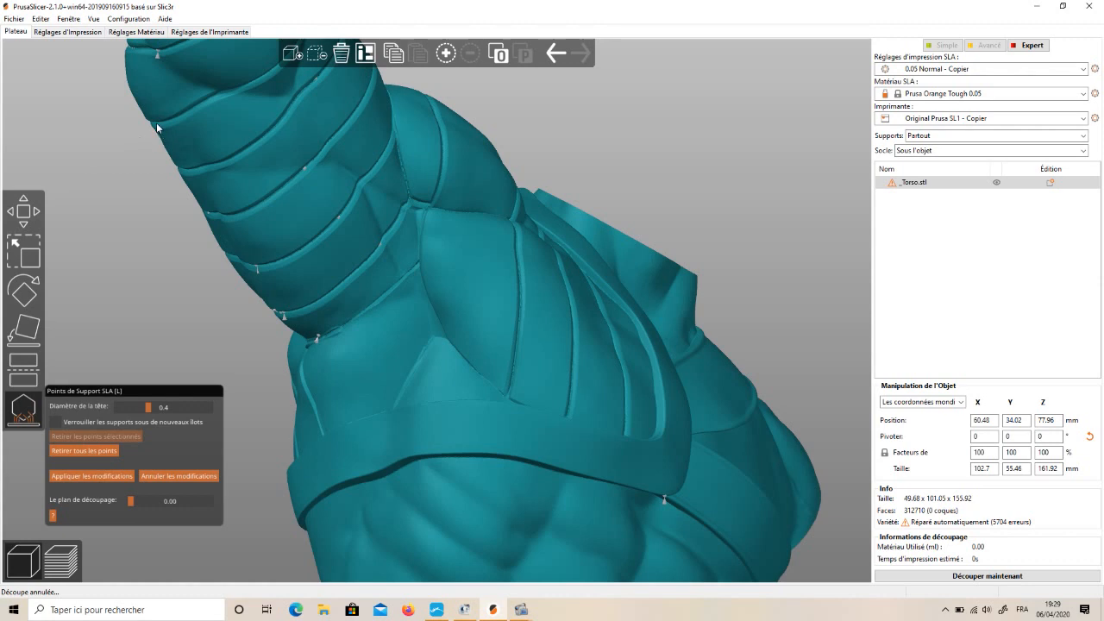
left_click_drag(91, 233, 82, 229)
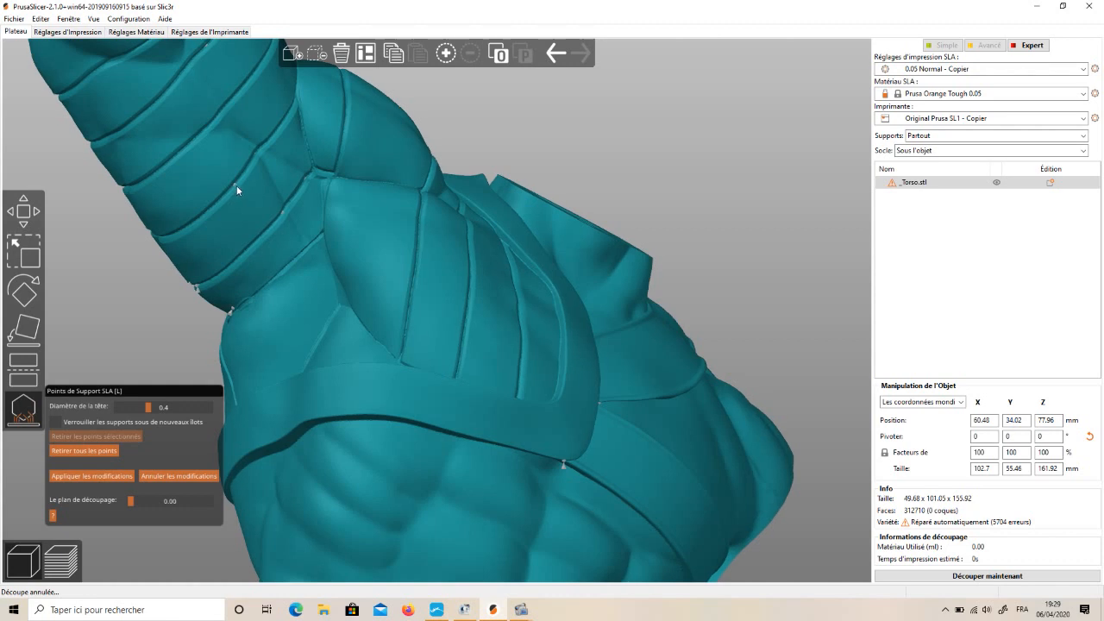
scroll(496, 172, "down", 5)
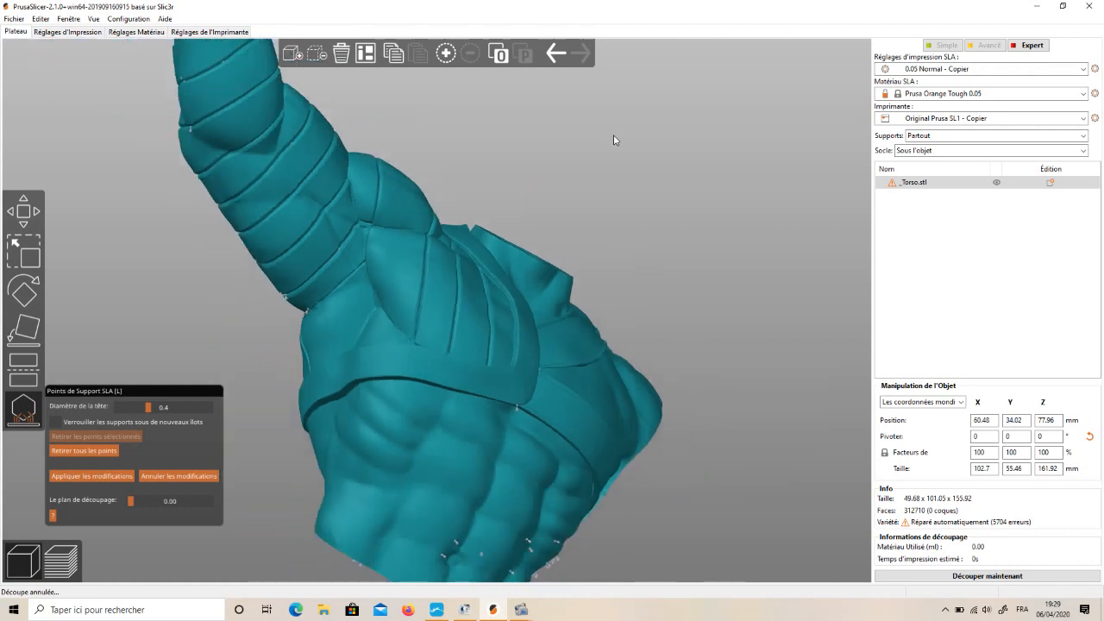
Examine the remaining support points on the raised hand, forearm and front of the torso.
right_click_drag(589, 150, 621, 302)
left_click_drag(350, 149, 297, 155)
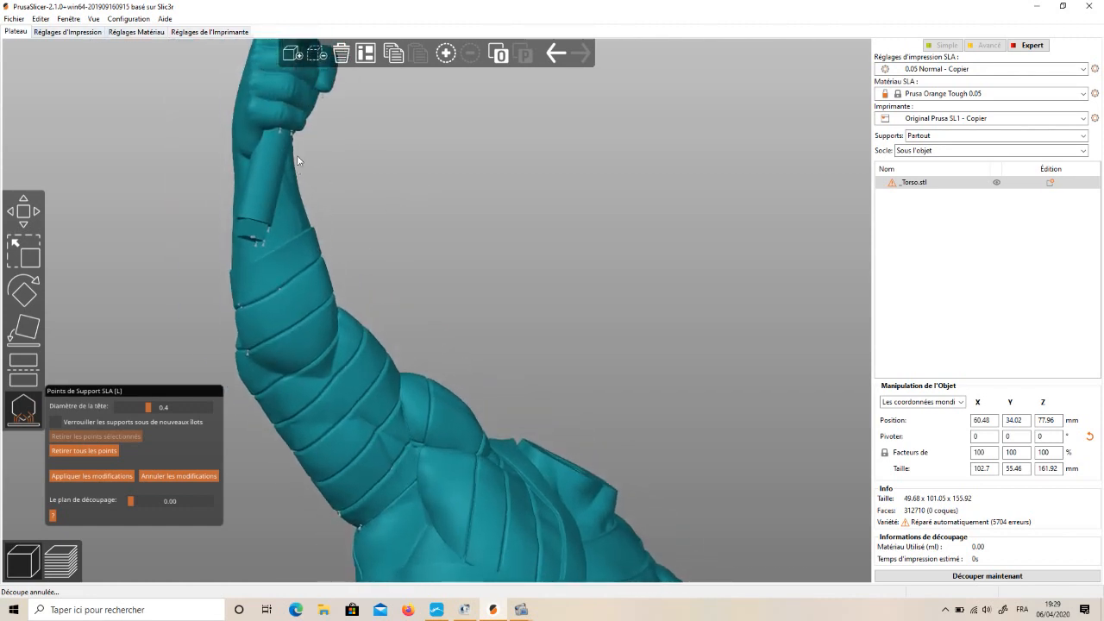
right_click_drag(492, 201, 455, 208)
left_click_drag(297, 110, 360, 203)
scroll(361, 204, "down", 5)
left_click_drag(592, 337, 558, 403)
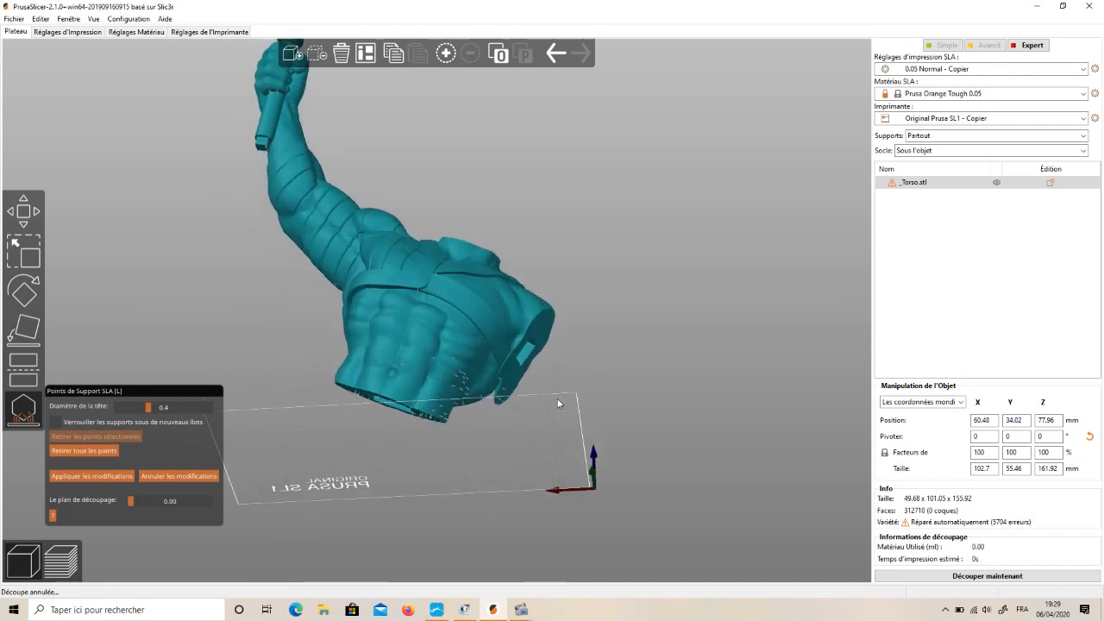
scroll(419, 483, "up", 3)
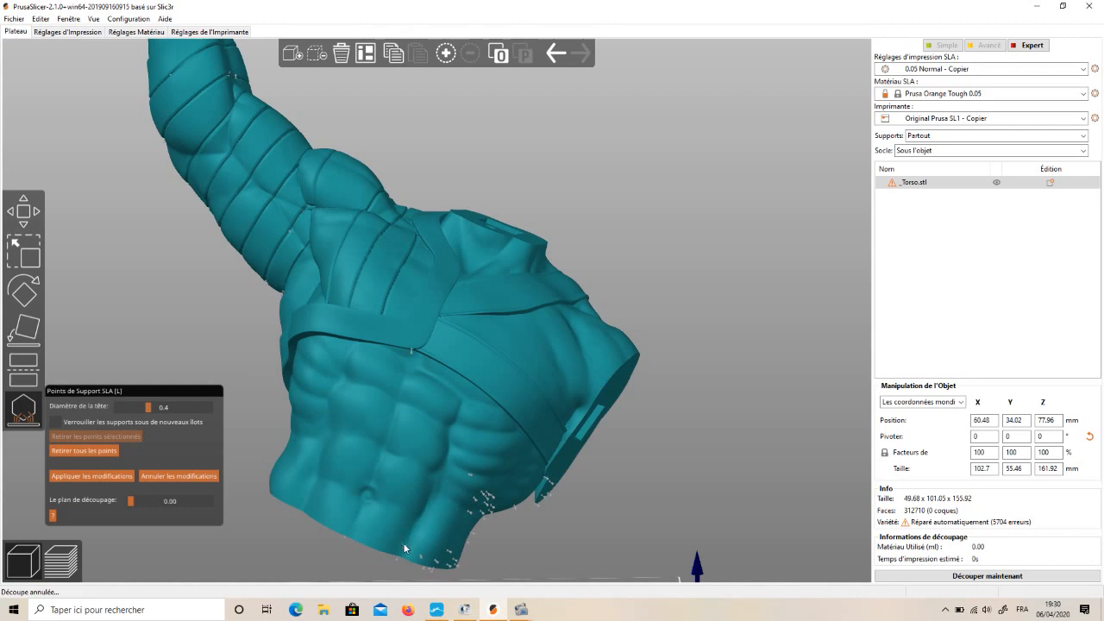
Add a manual support point near the edge of the flat cut face at the torso's waist.
left_click_drag(284, 545, 372, 521)
scroll(290, 344, "up", 3)
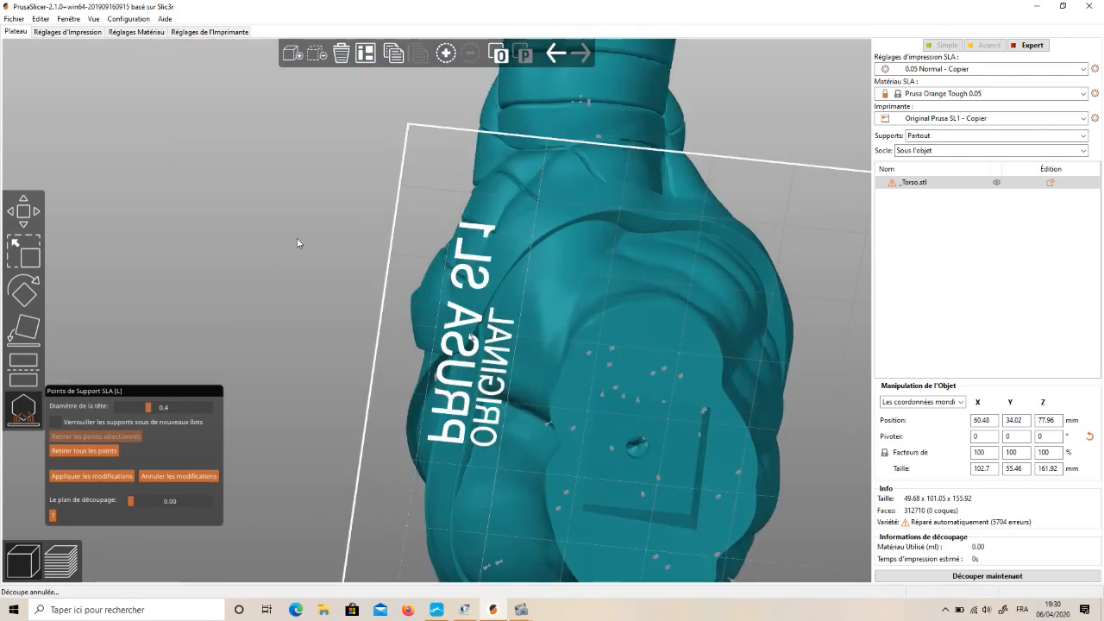
left_click_drag(297, 238, 380, 569)
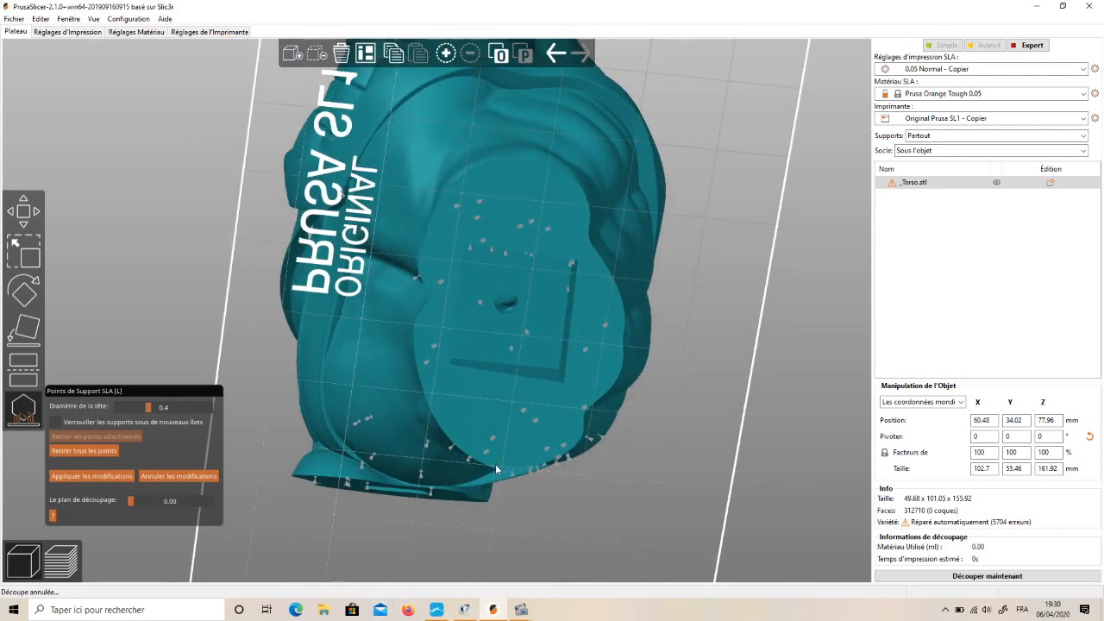
left_click(425, 397)
Add manual support points to the upper part of the flat shoulder cut face, around the joint socket.
left_click_drag(756, 339, 502, 444)
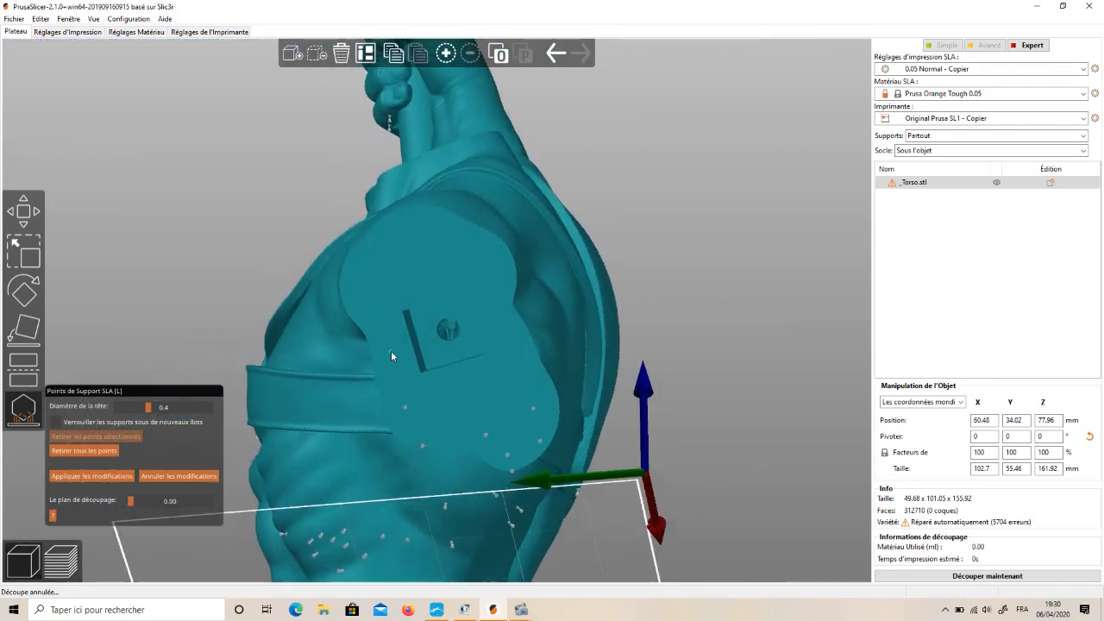
left_click(427, 237)
scroll(633, 401, "down", 5)
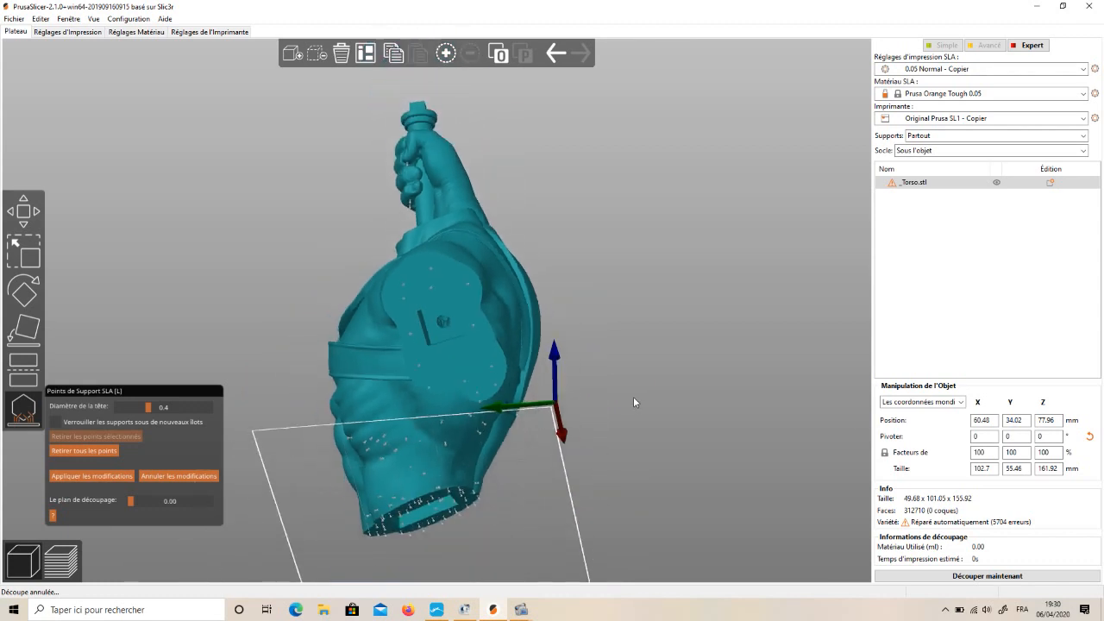
Check the chest straps for overhangs and set the support point at the lower corner of the strap crossing.
left_click_drag(632, 464, 581, 491)
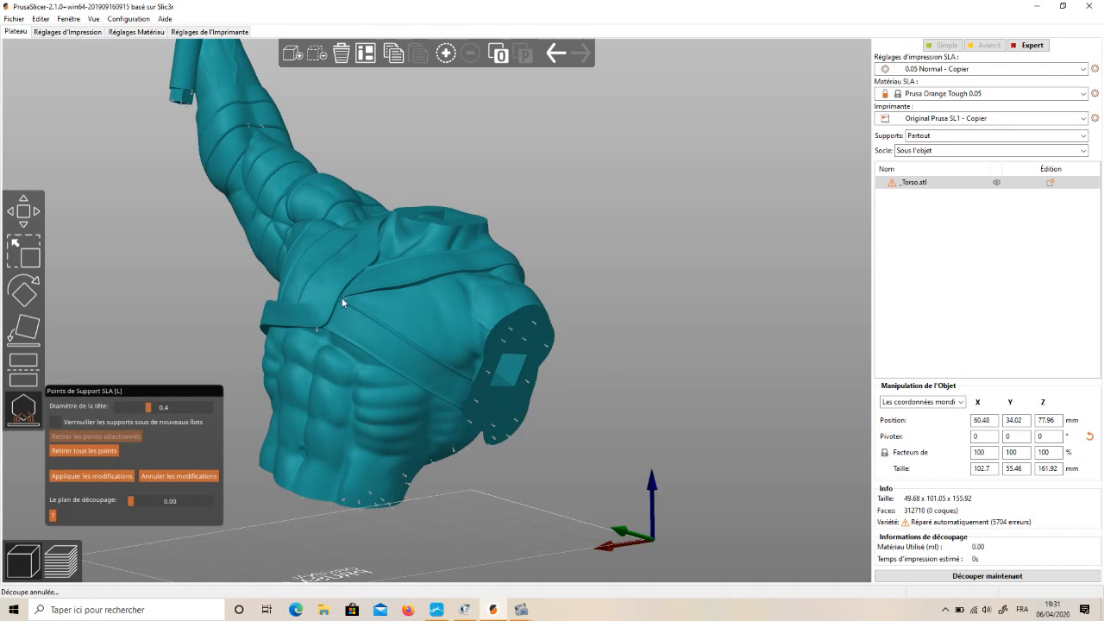
scroll(344, 352, "up", 2)
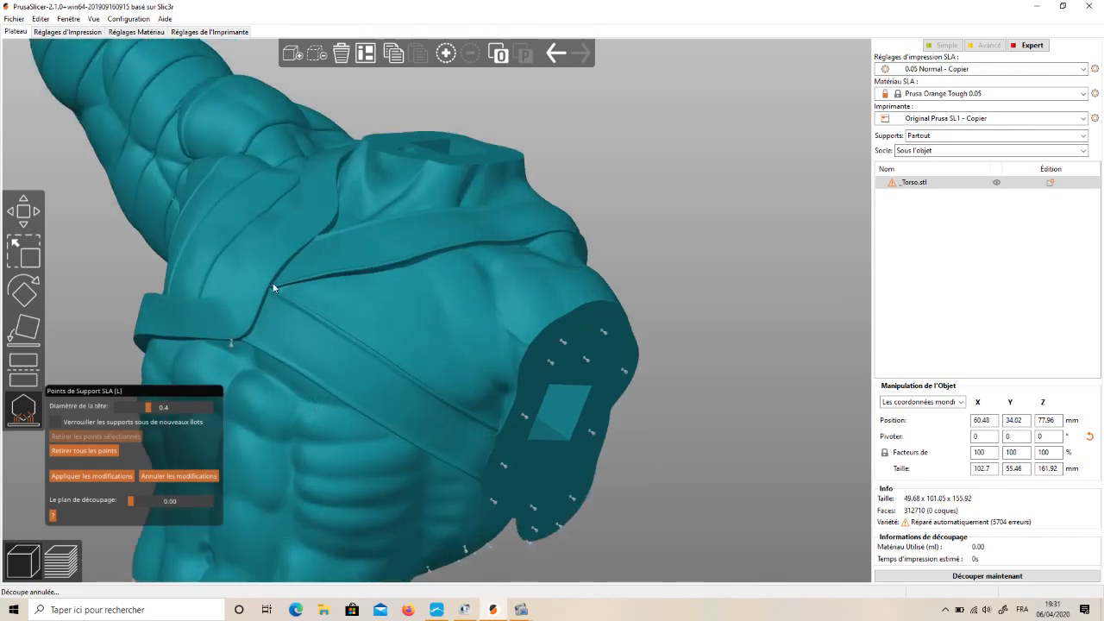
left_click_drag(728, 327, 298, 302)
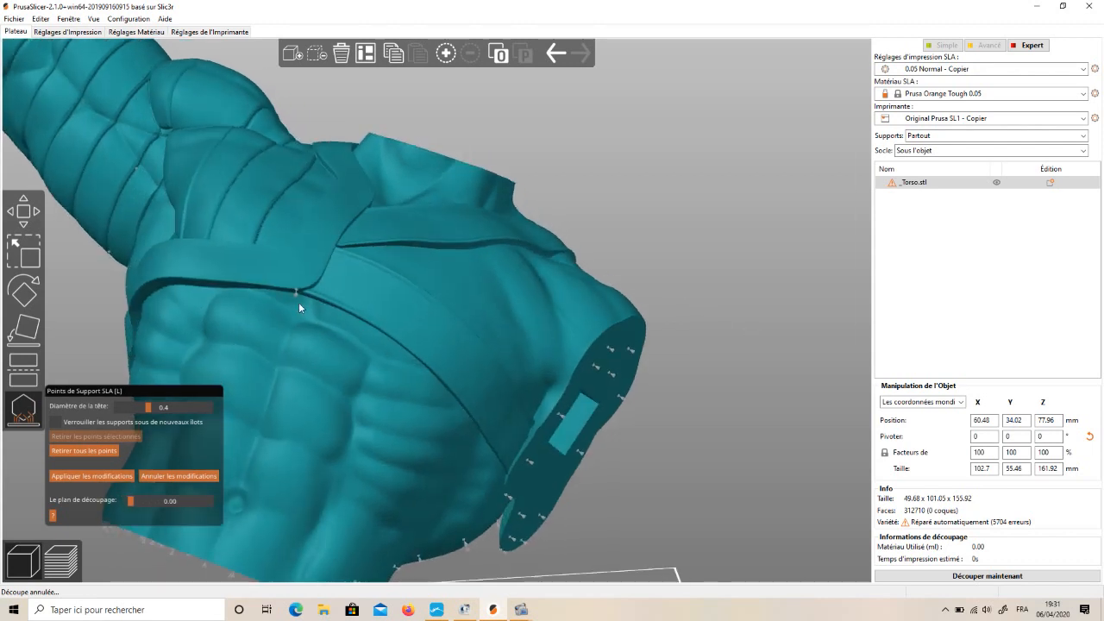
left_click(294, 290)
scroll(631, 419, "down", 3)
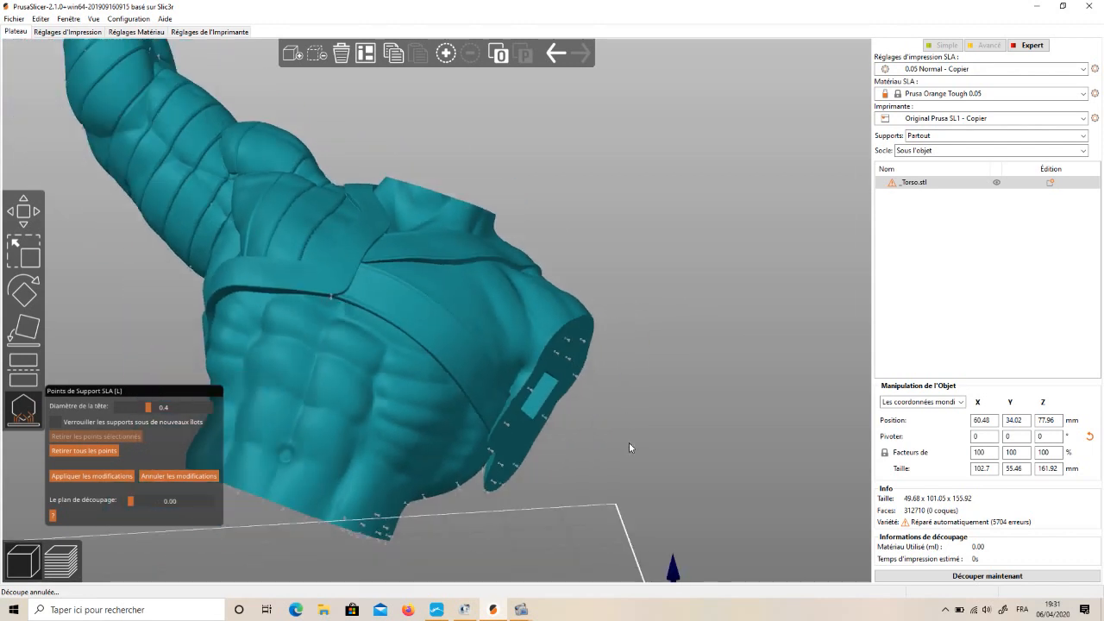
Add a manual support point on the flank between the shoulder cut face and the waist.
right_click_drag(618, 435, 607, 416)
left_click_drag(606, 416, 562, 414)
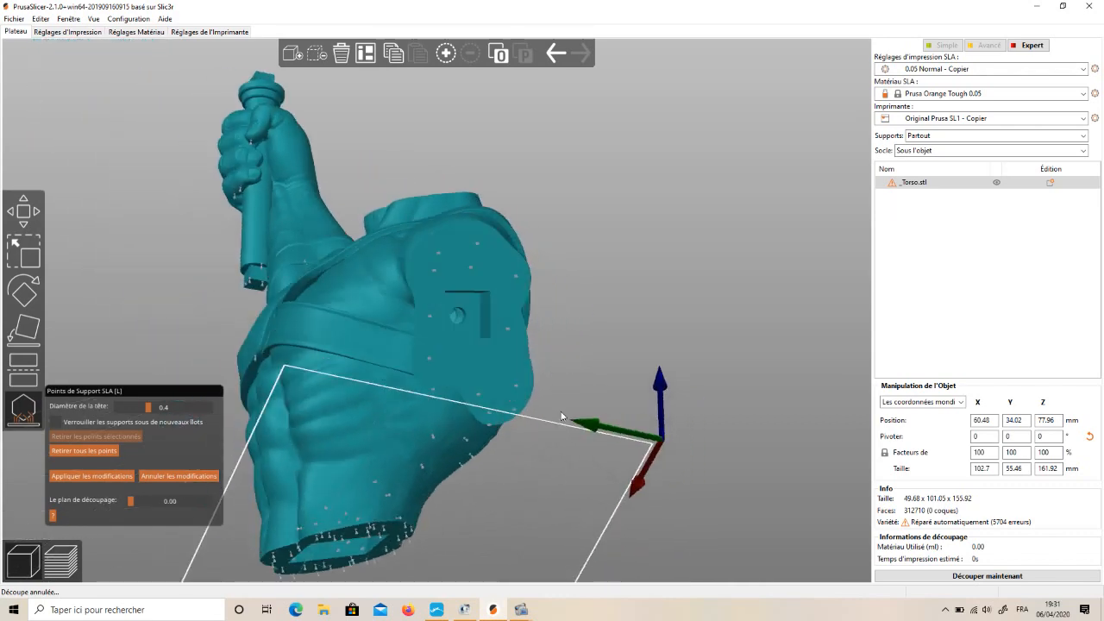
left_click(463, 437)
left_click_drag(530, 478, 494, 442)
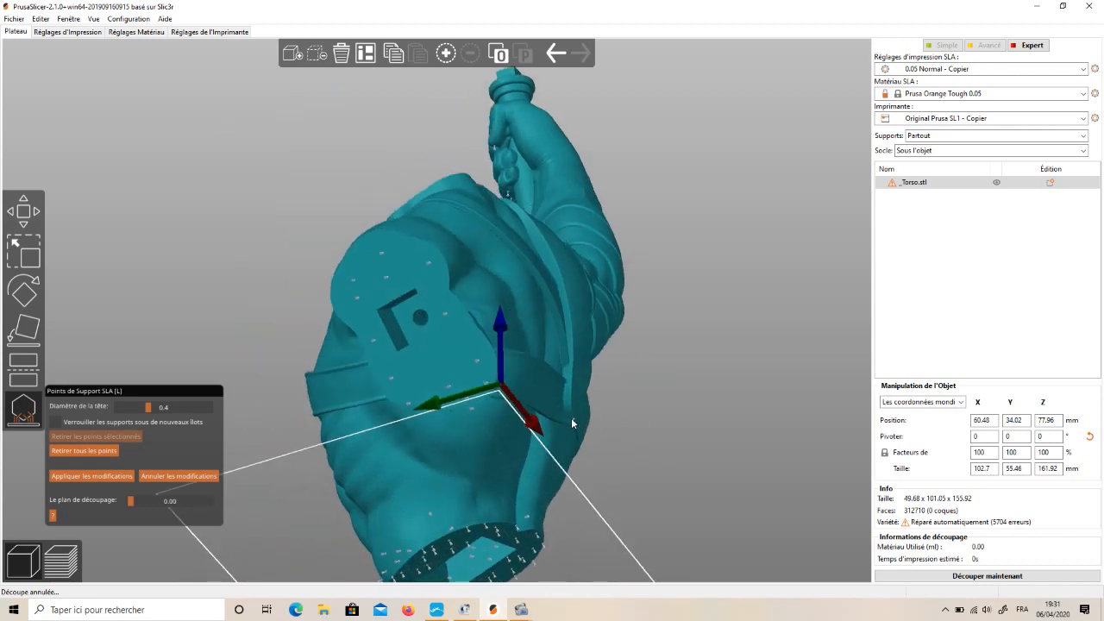
Check the edited support points from below and the sides, and apply the manual changes to rebuild the torso's supports.
left_click_drag(656, 511, 752, 422)
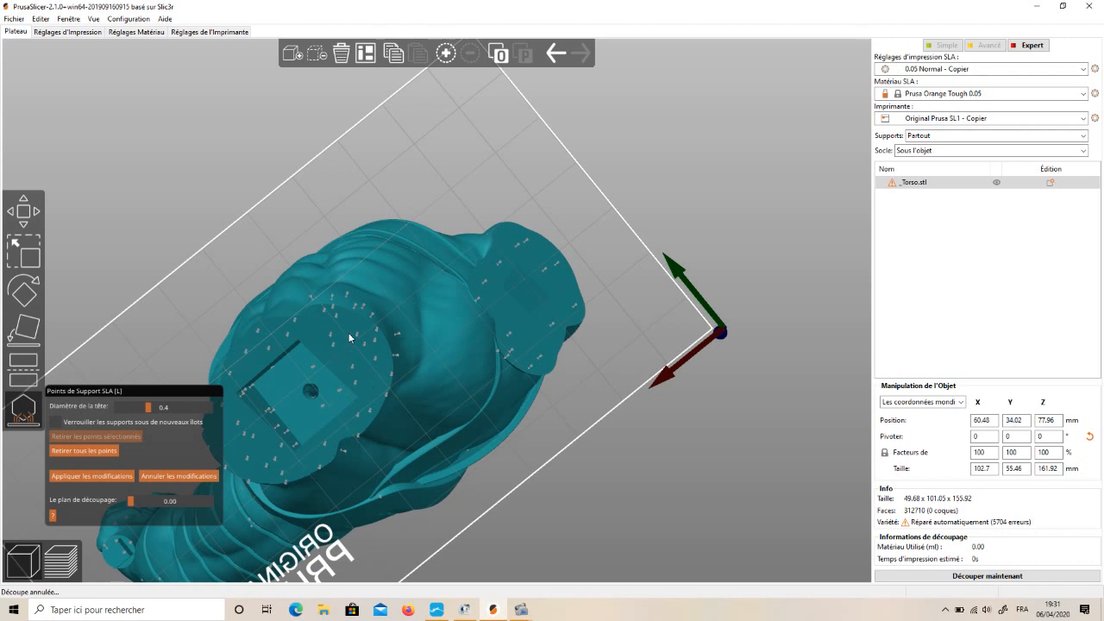
left_click_drag(624, 355, 448, 498)
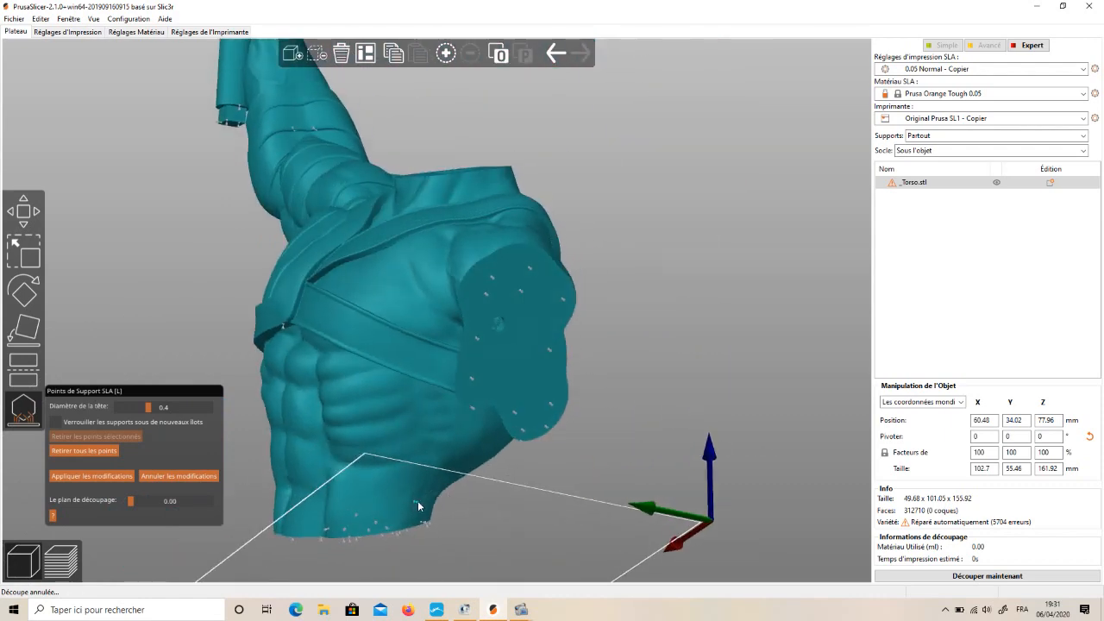
left_click_drag(613, 466, 553, 508)
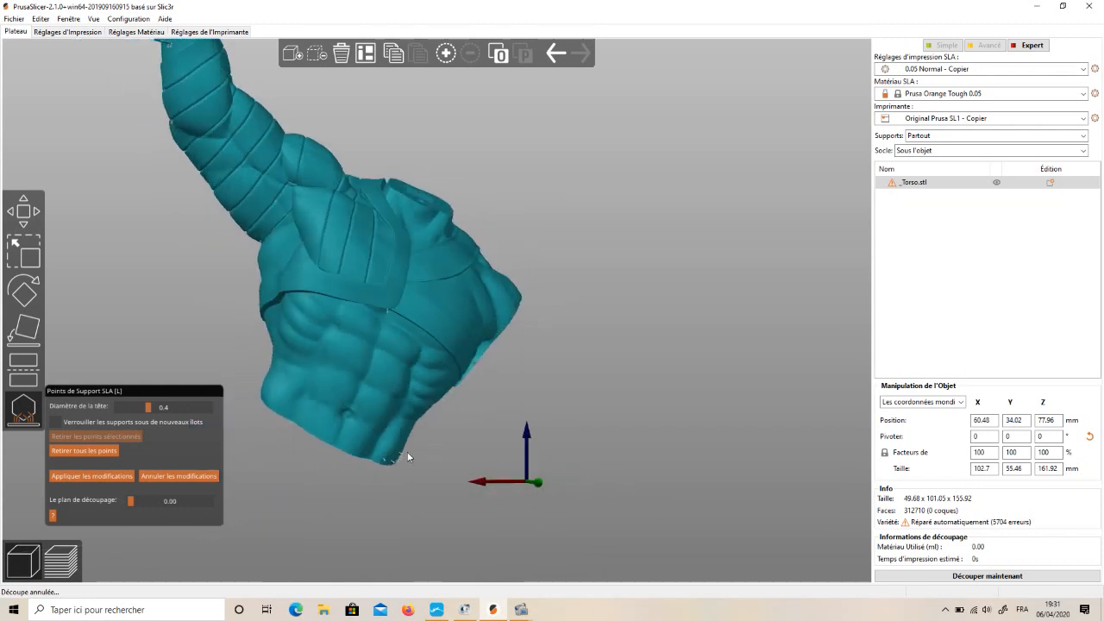
left_click_drag(432, 480, 422, 476)
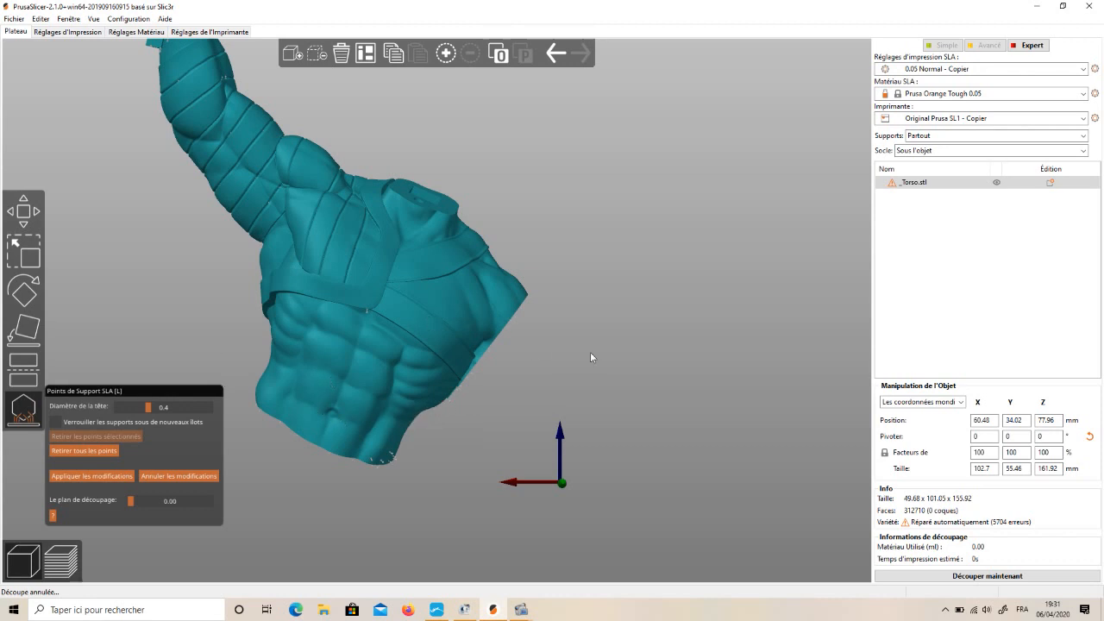
scroll(591, 357, "down", 3)
left_click_drag(589, 353, 596, 365)
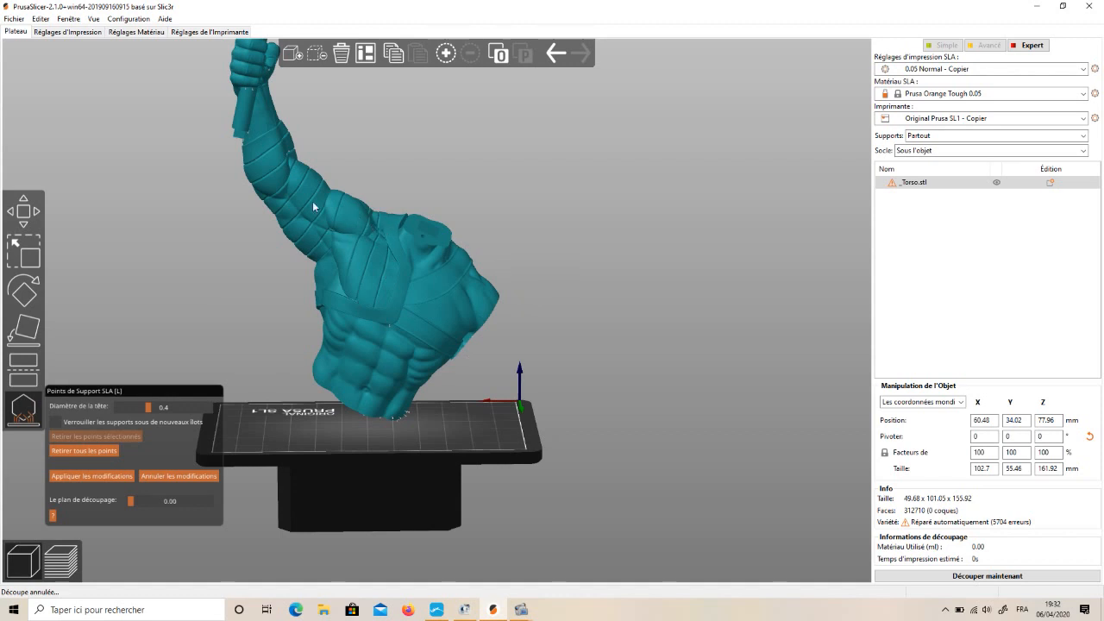
left_click(75, 479)
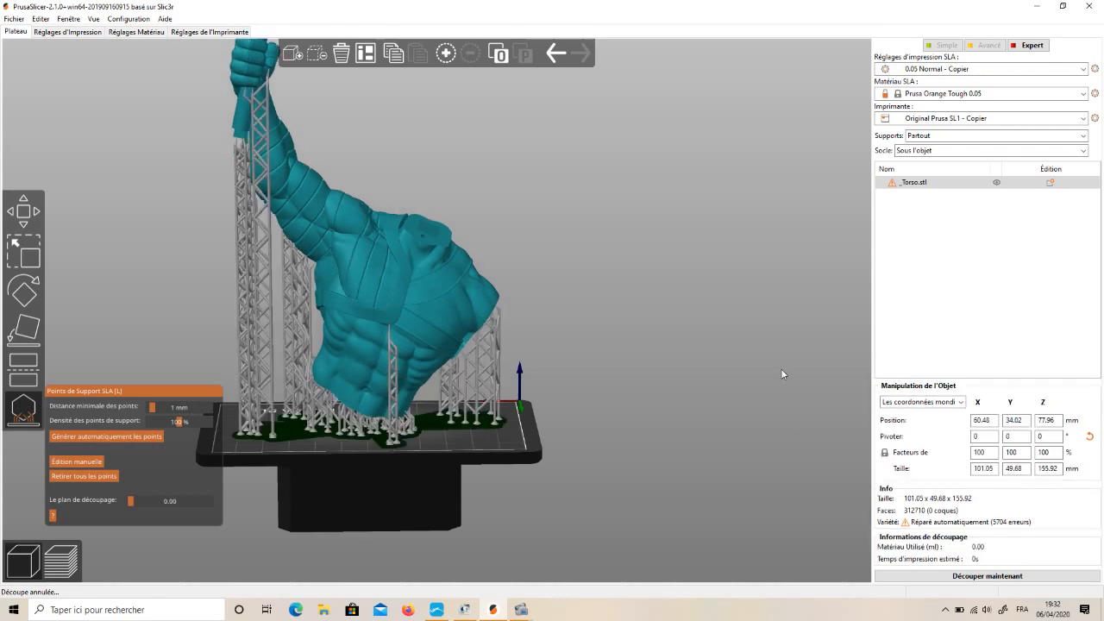
left_click_drag(729, 365, 642, 422)
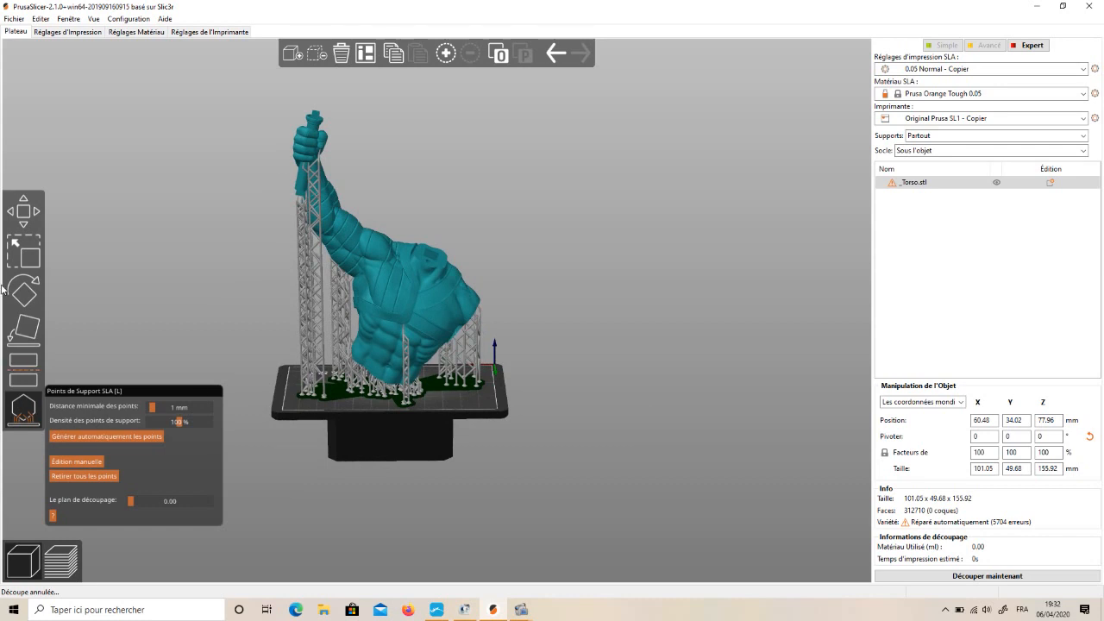
Export the plate as STL including supports to the desktop under the name _Torso final, and place the file beside _Torso.
left_click(24, 221)
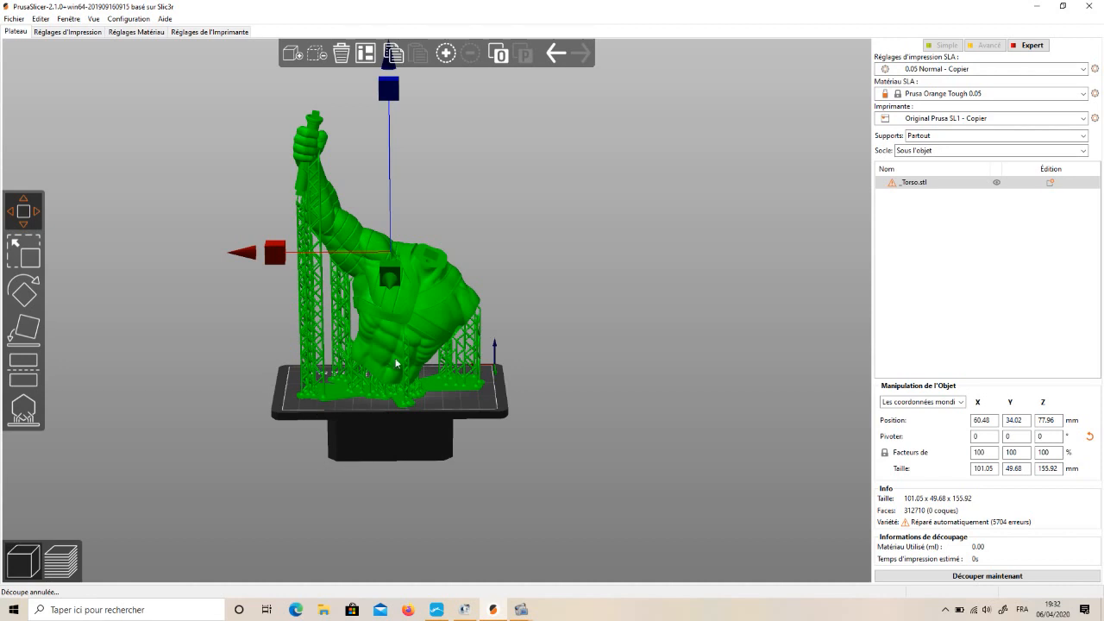
left_click(398, 276)
left_click(14, 19)
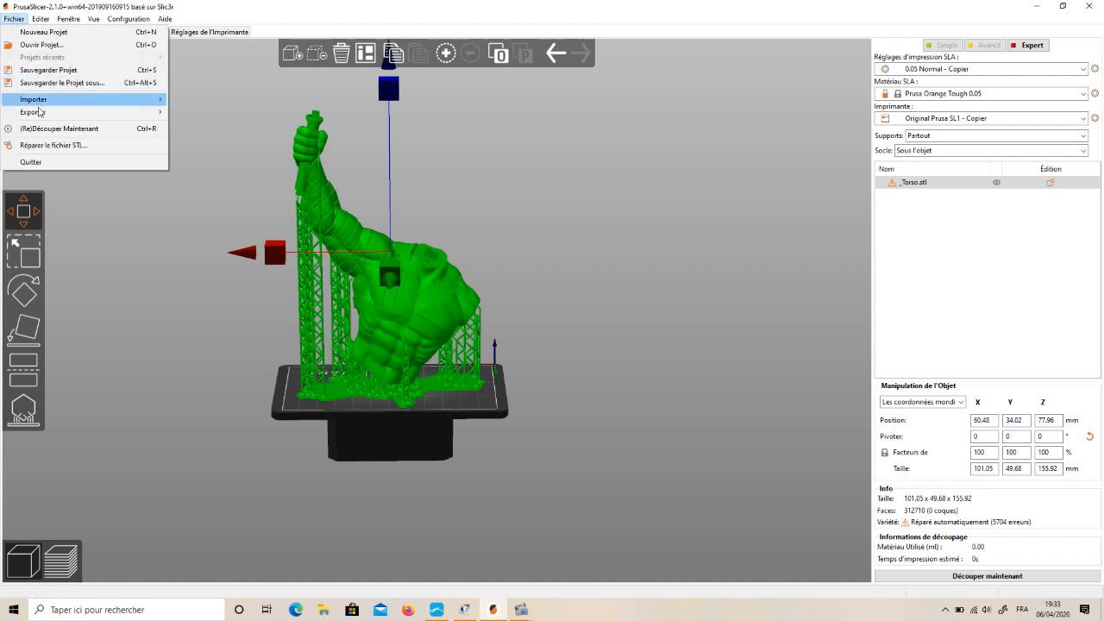
mouse_move(39, 114)
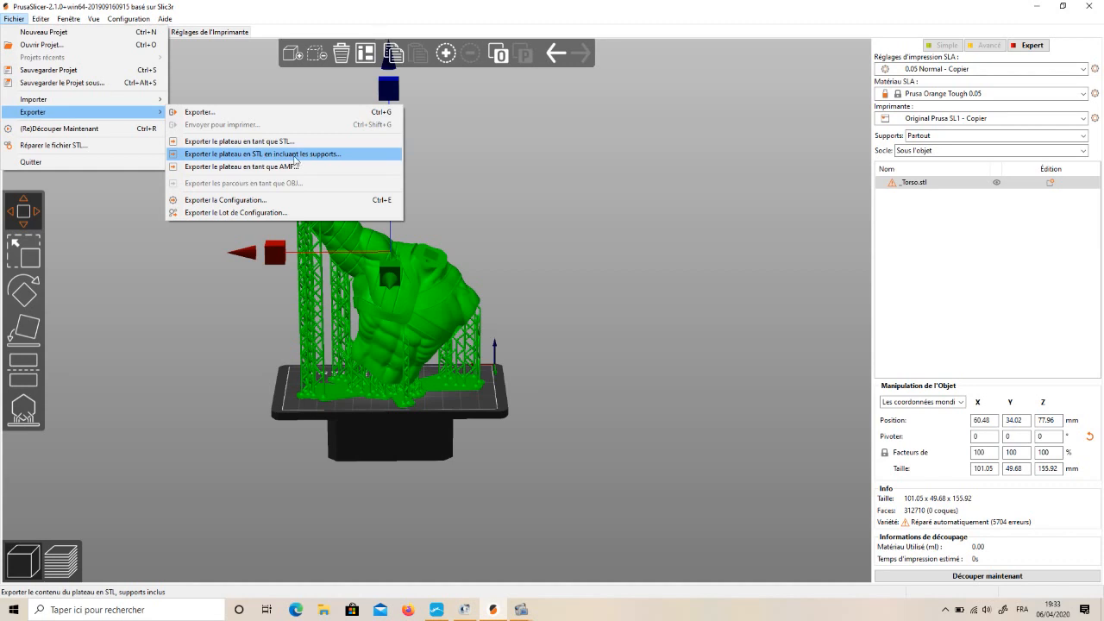
left_click(295, 156)
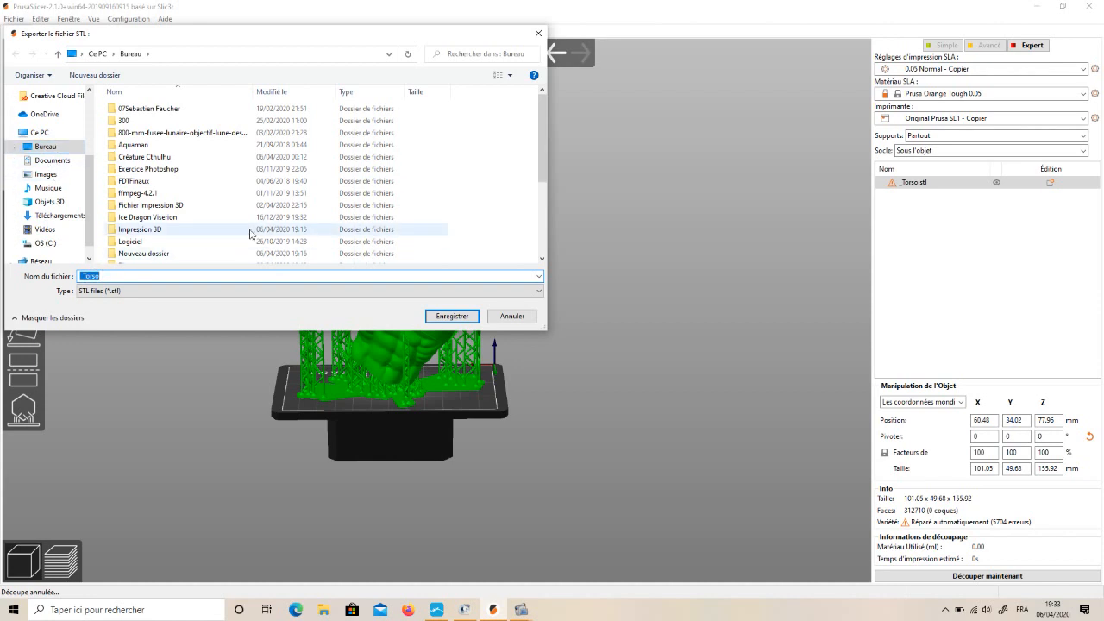
scroll(243, 241, "down", 3)
left_click(109, 290)
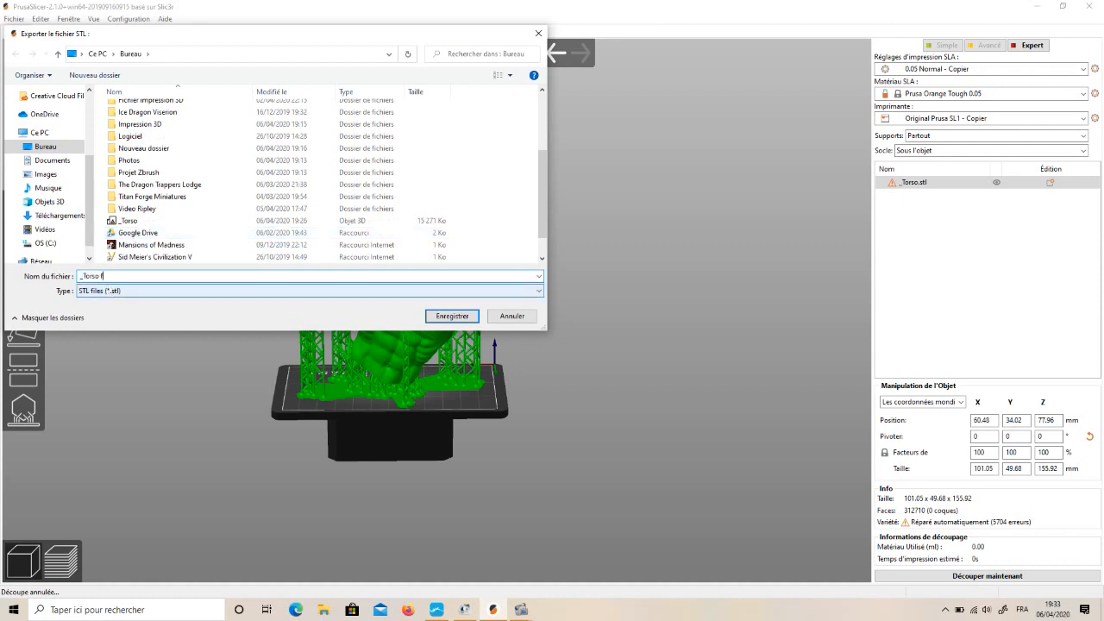
type("inal")
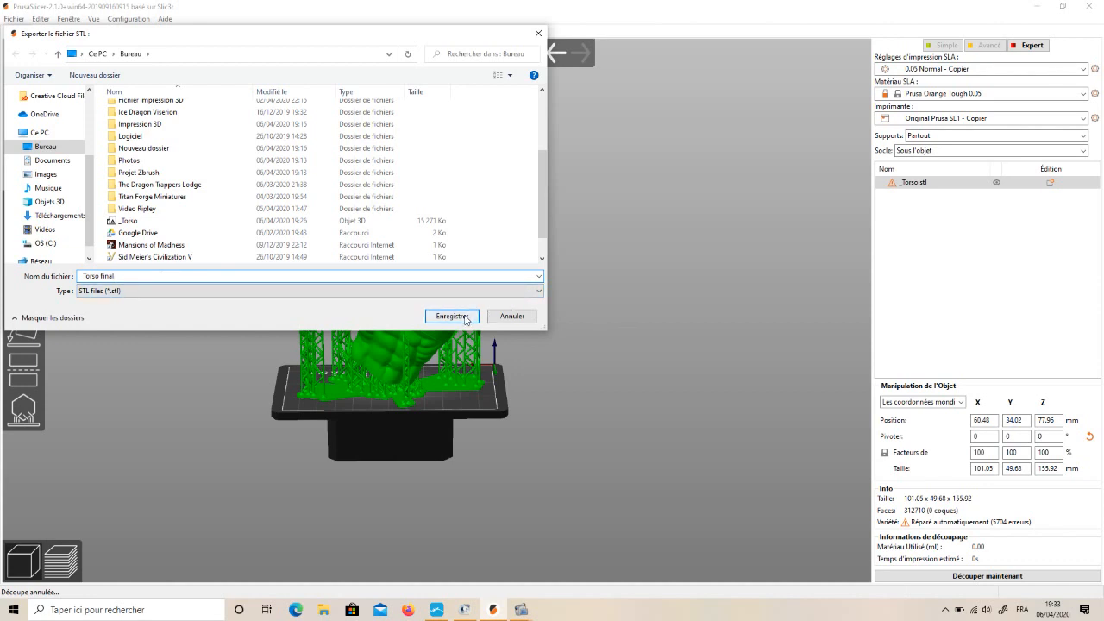
left_click(464, 317)
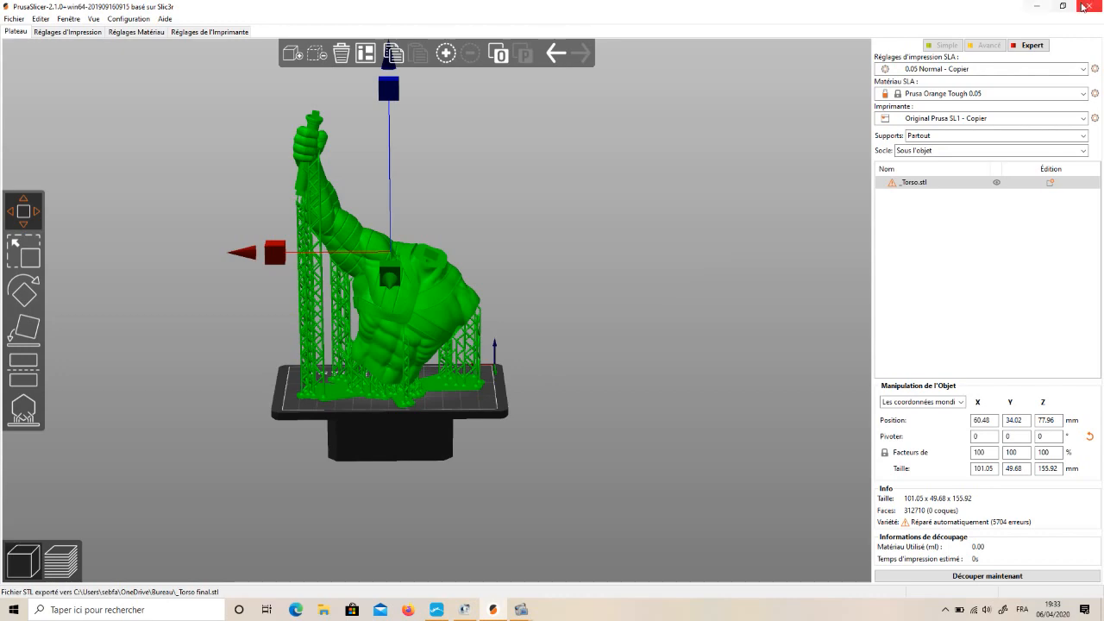
left_click(1036, 7)
left_click_drag(29, 484, 457, 199)
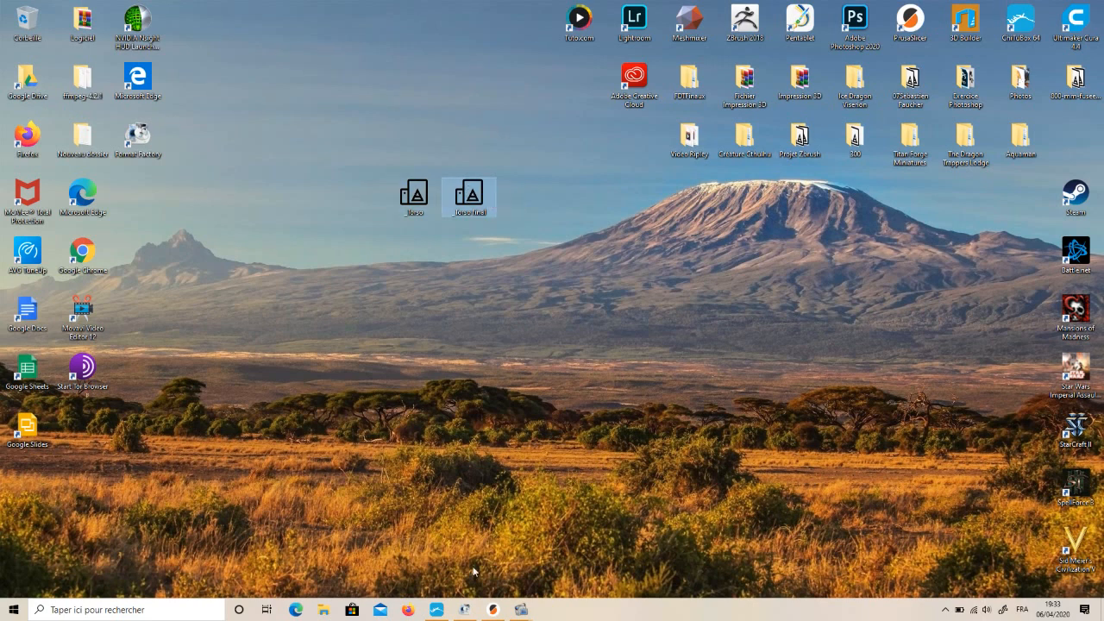
Switch to CHITUBOX and delete the old Torso.OBJ model from the file list.
left_click(437, 610)
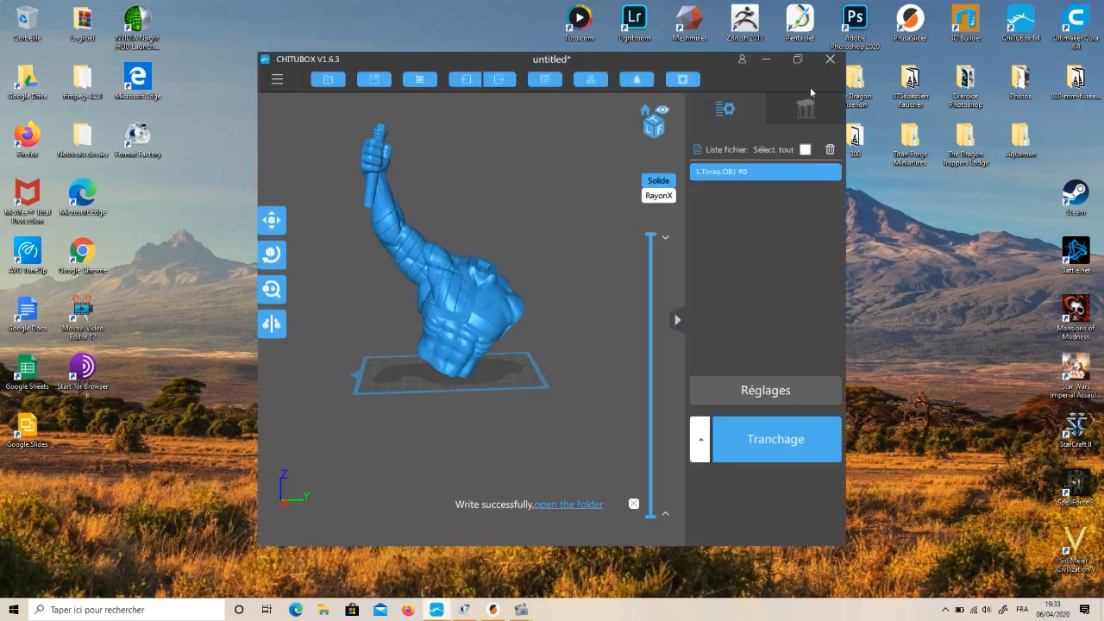
left_click(798, 60)
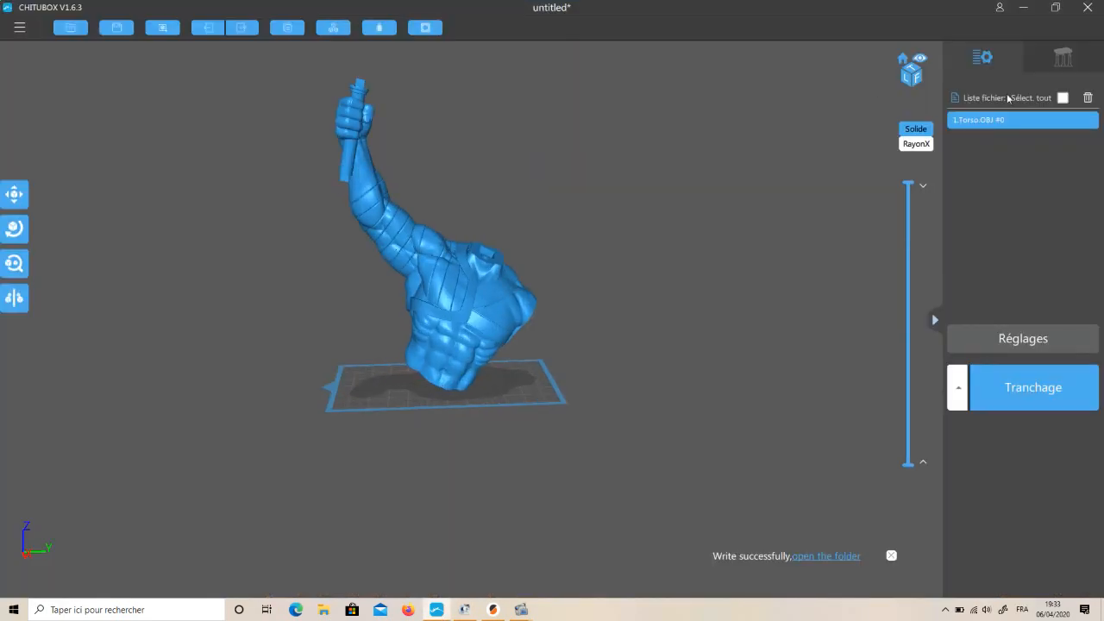
left_click(1088, 97)
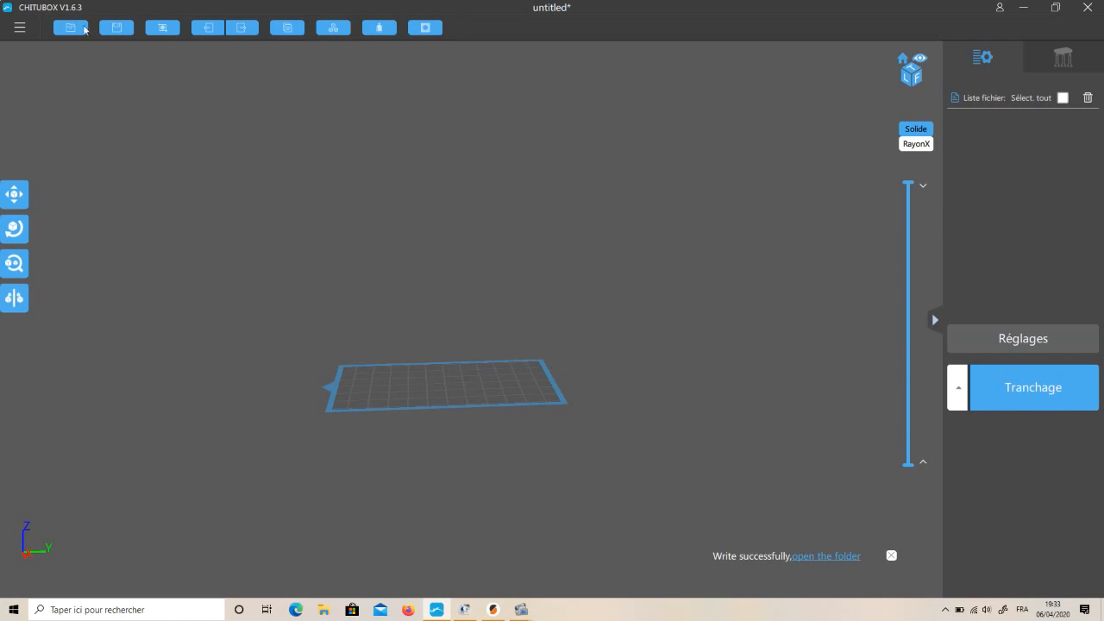
Load the _Torso final model from the desktop.
left_click(82, 32)
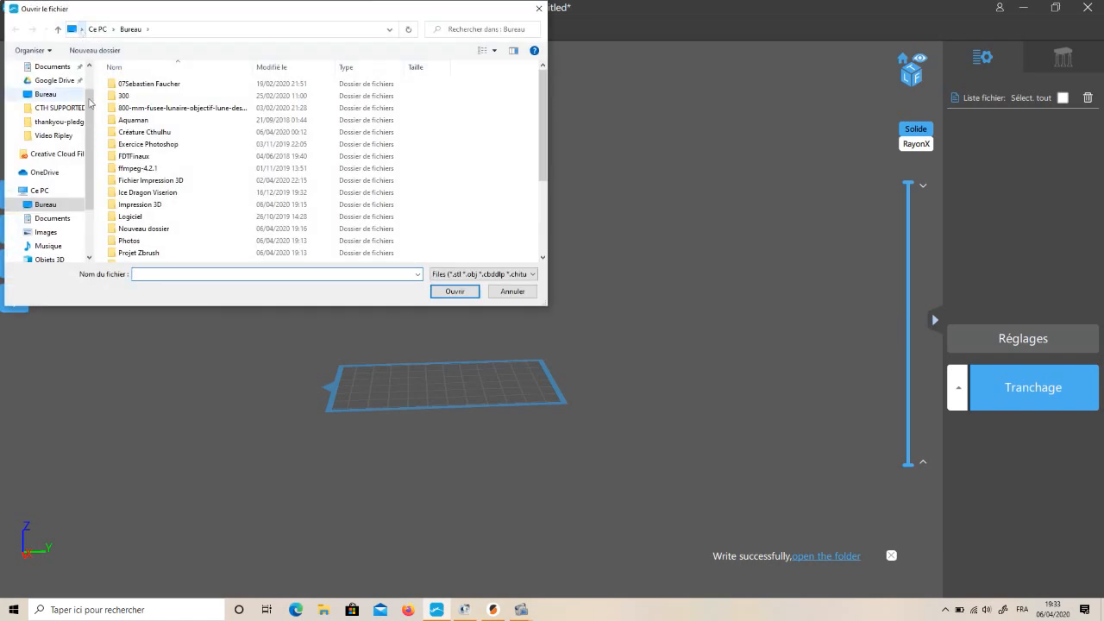
left_click(46, 94)
scroll(143, 142, "down", 4)
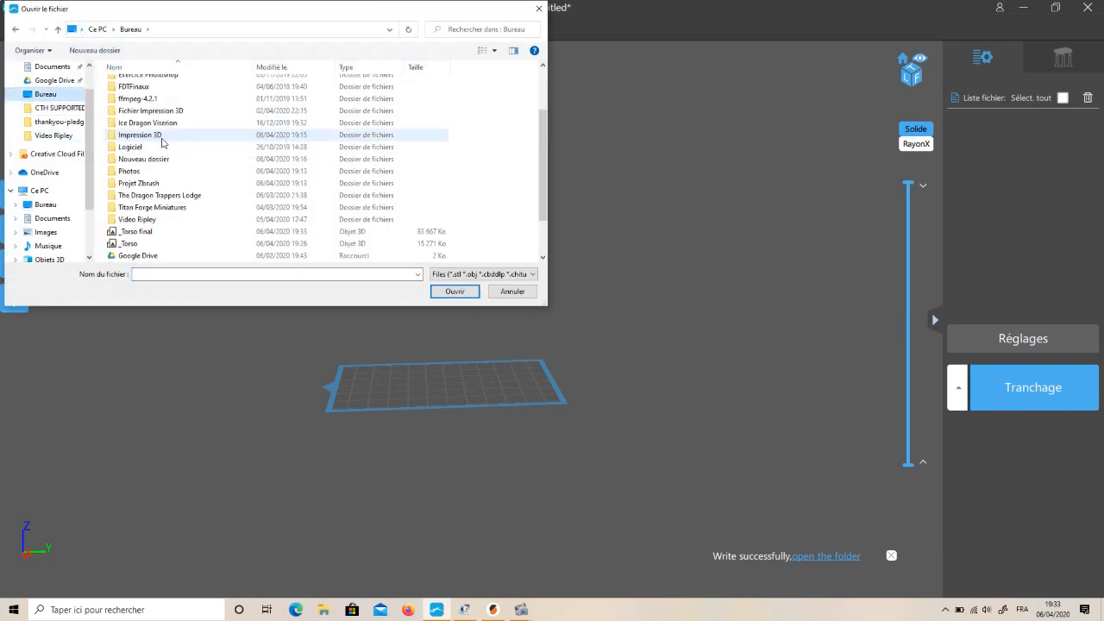
left_click(146, 185)
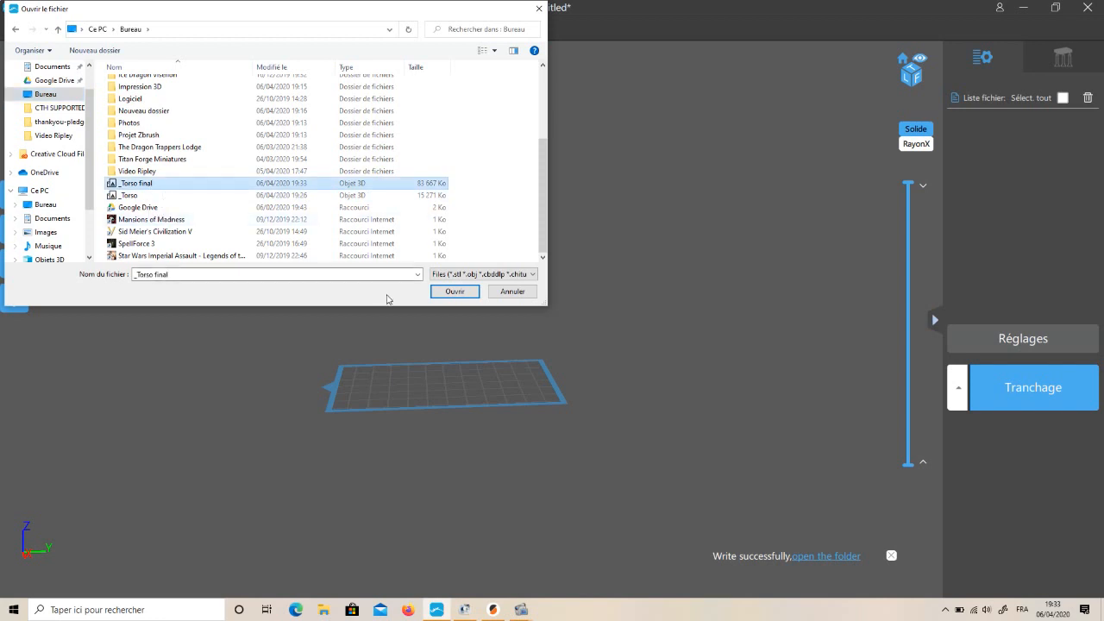
left_click(449, 293)
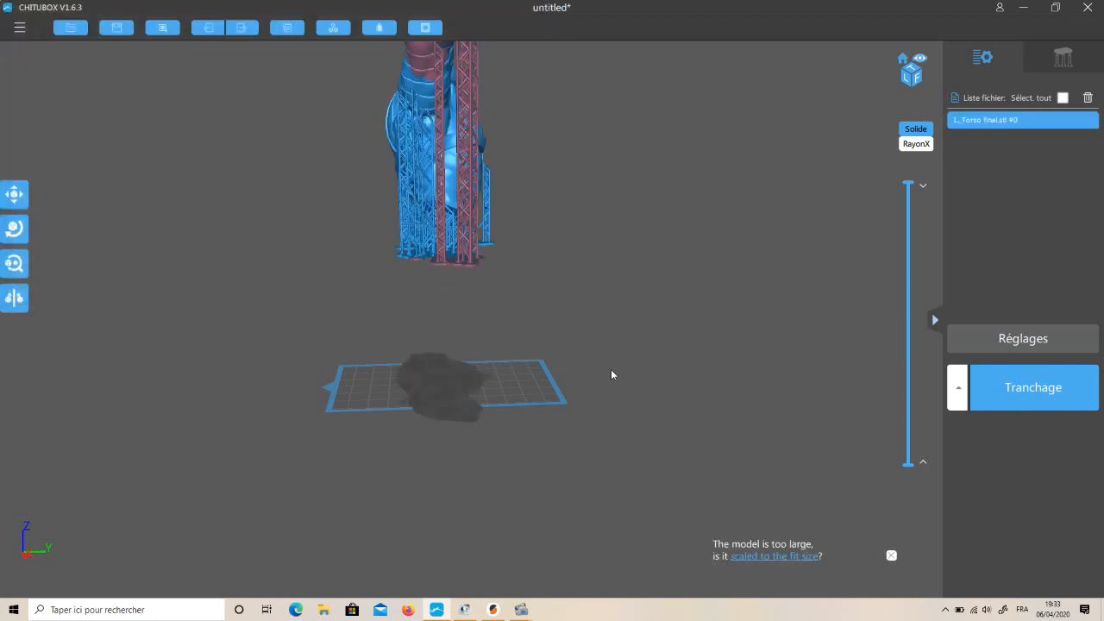
Rotate the supported torso -90° about the Z axis so it fits lengthwise on the build plate.
right_click_drag(632, 367, 635, 433)
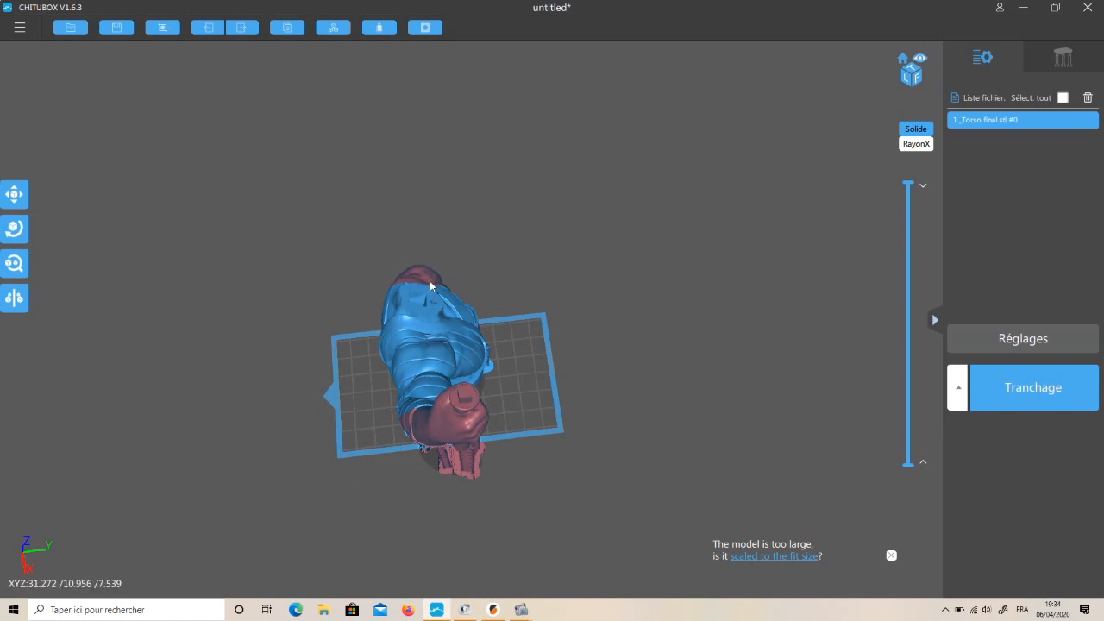
right_click_drag(739, 444, 720, 389)
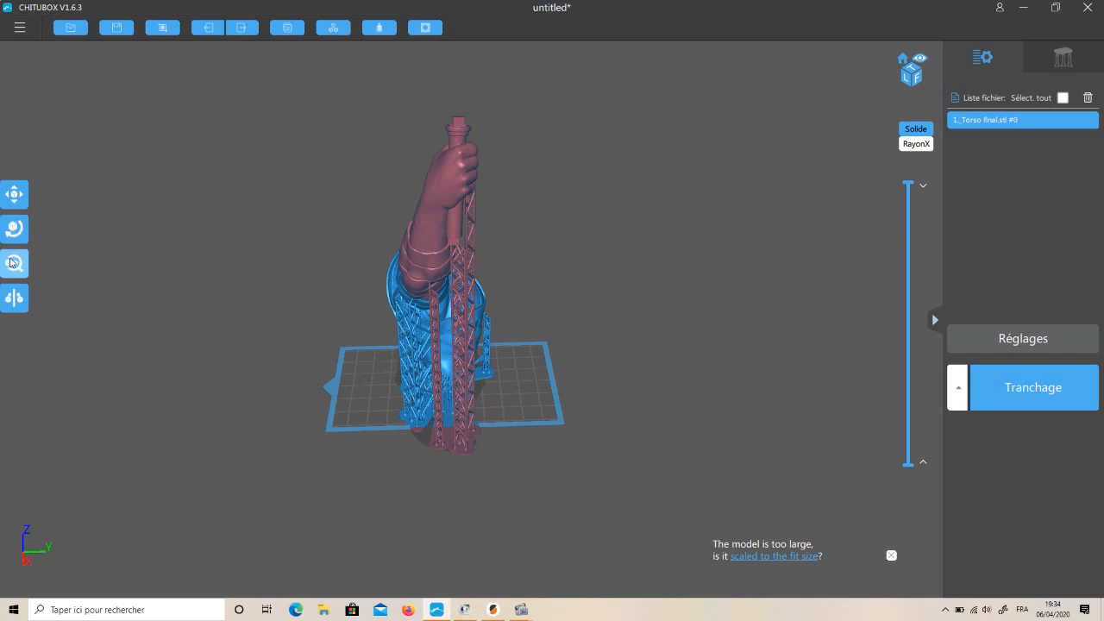
left_click(15, 230)
left_click(108, 279)
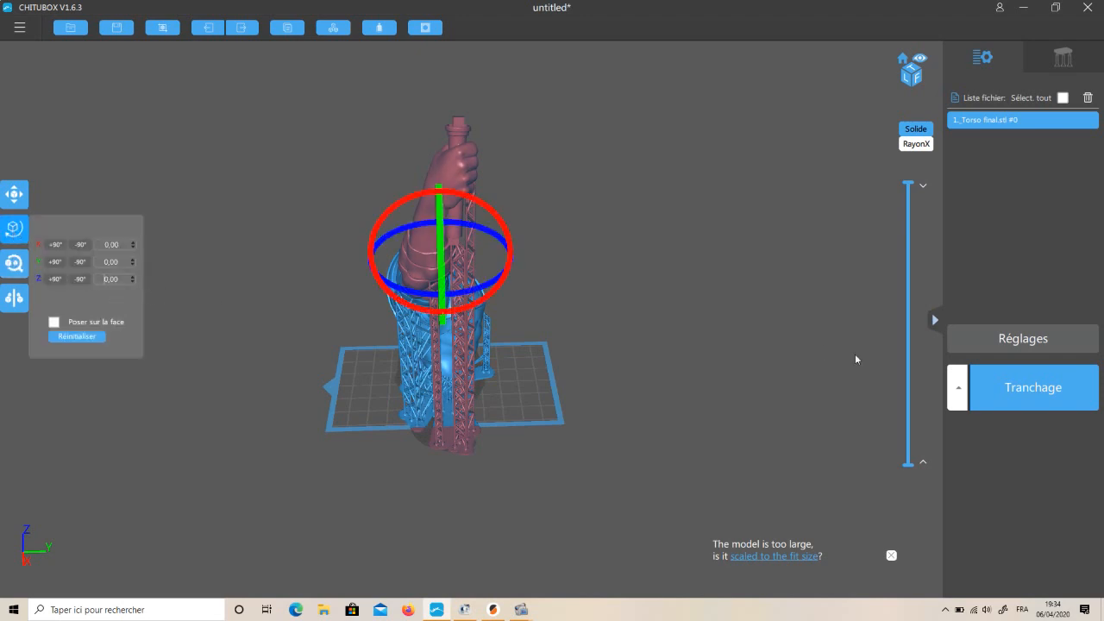
right_click_drag(854, 357, 811, 397)
left_click(467, 344)
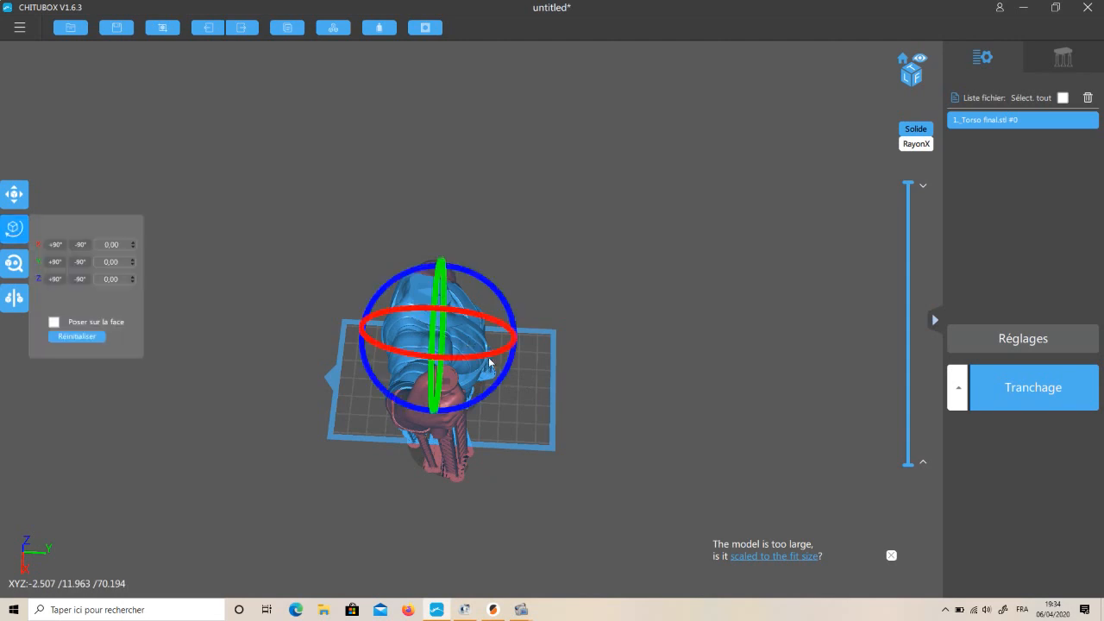
left_click_drag(494, 392, 483, 387)
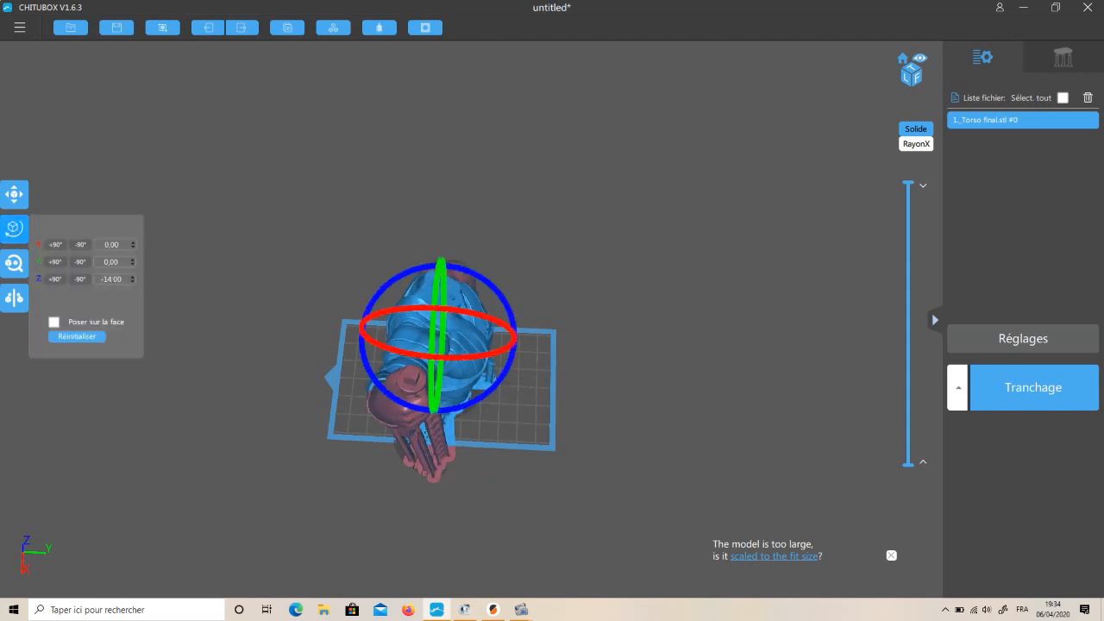
key("BackSpace")
key("BackSpace")
type("90")
left_click(706, 435)
left_click_drag(707, 435, 720, 369)
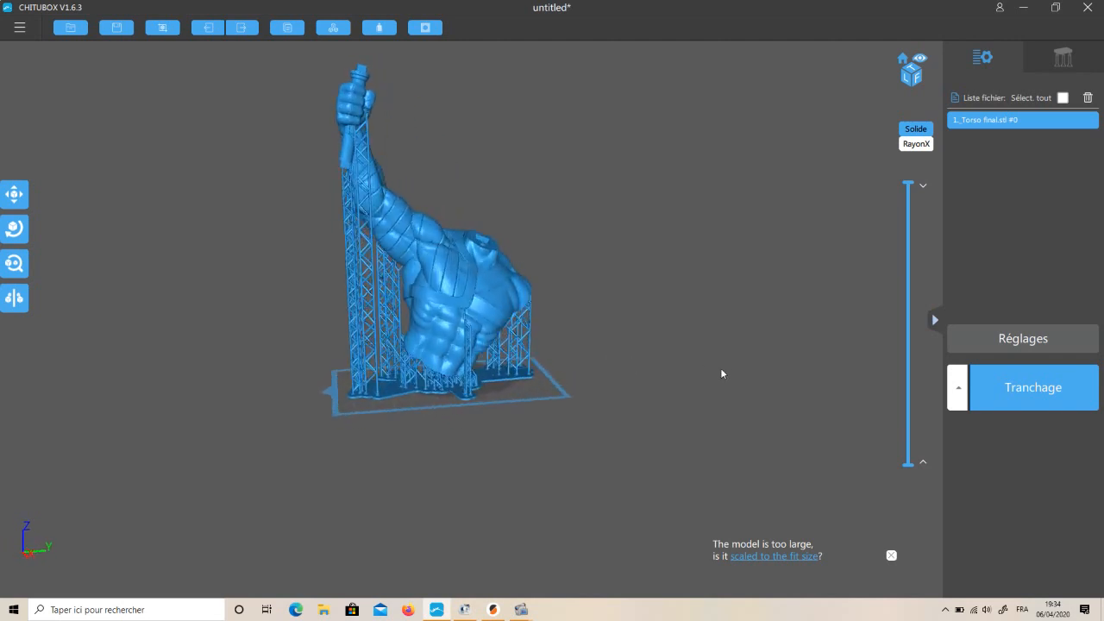
Check the supported torso's placement on the build plate and slice it.
scroll(721, 369, "up", 6)
left_click_drag(679, 395, 676, 415)
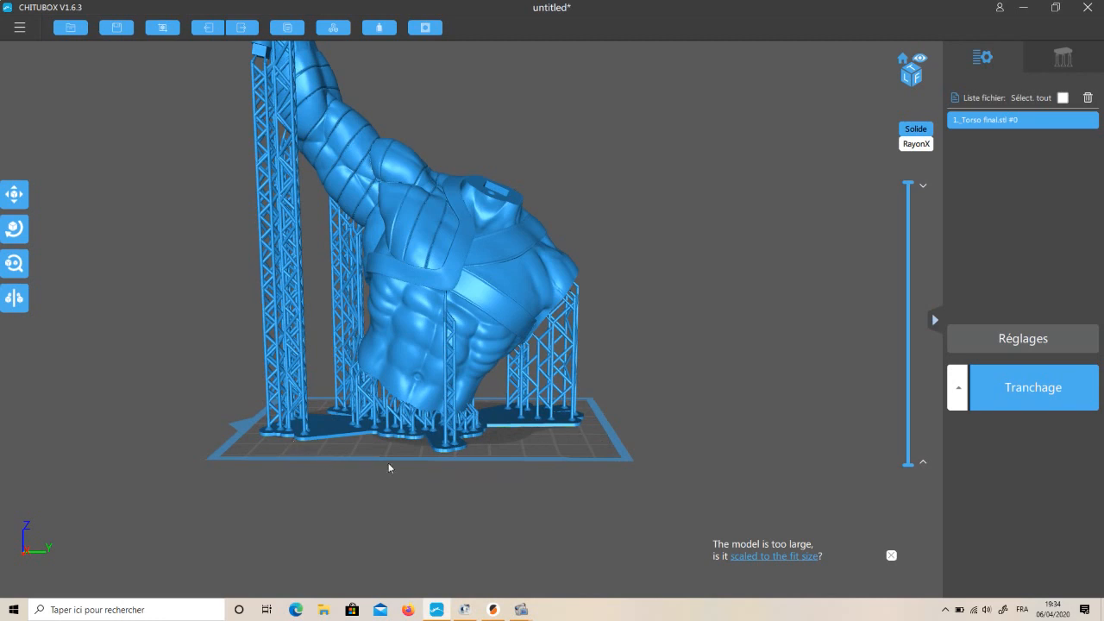
scroll(664, 253, "down", 3)
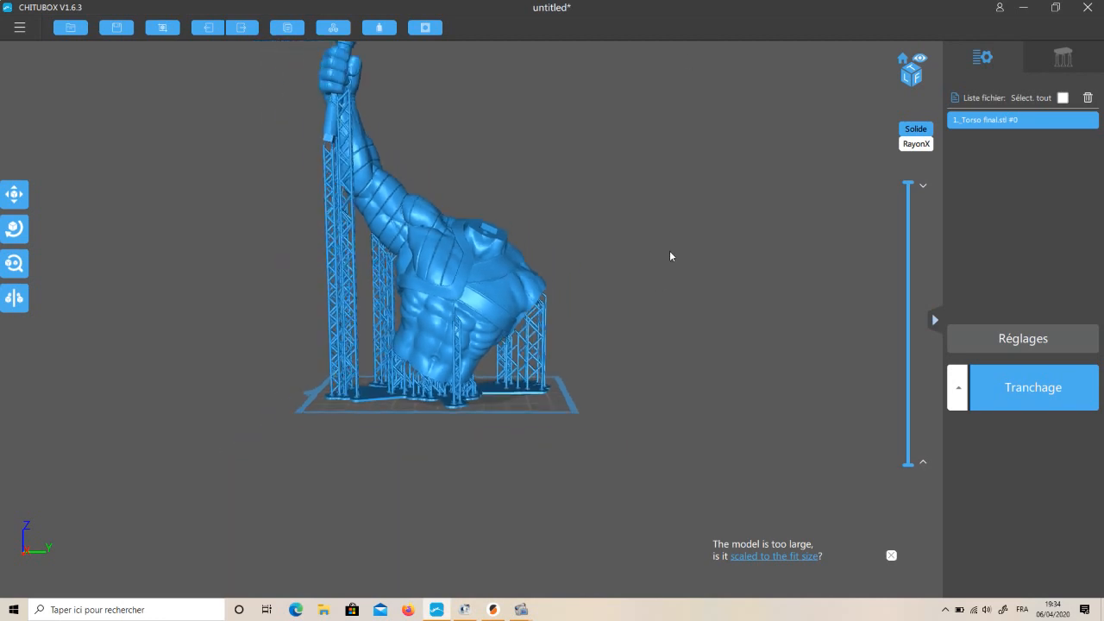
left_click_drag(665, 204, 630, 371)
left_click(1027, 394)
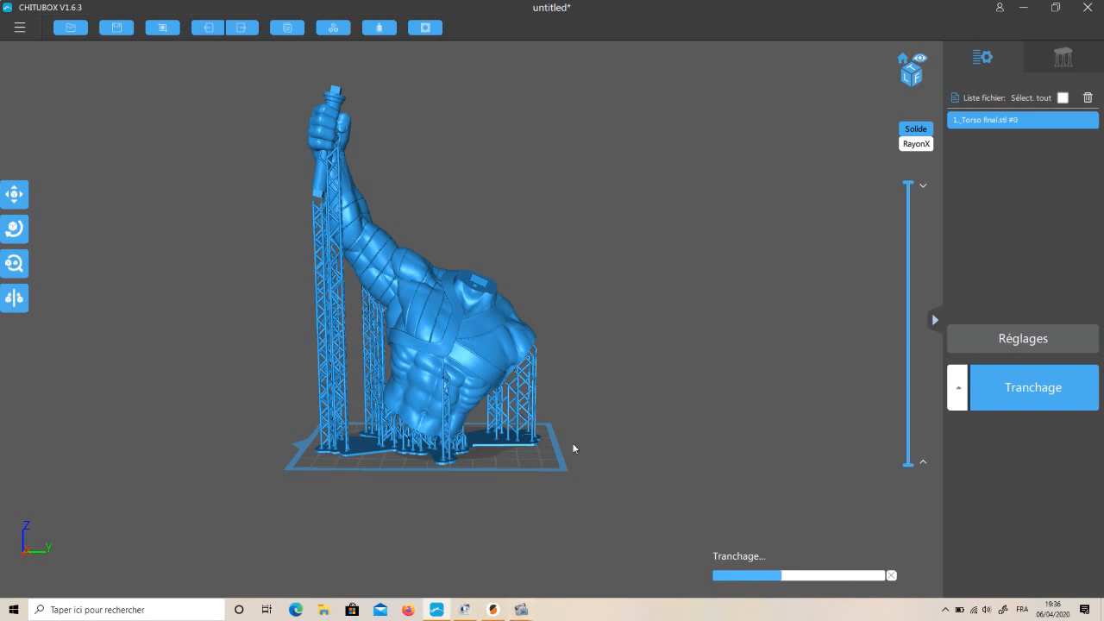
Examine the supports under the waist, the raised arm and the shoulder cut face from several angles.
left_click_drag(629, 490, 747, 461)
scroll(593, 515, "up", 2)
left_click_drag(592, 515, 417, 464)
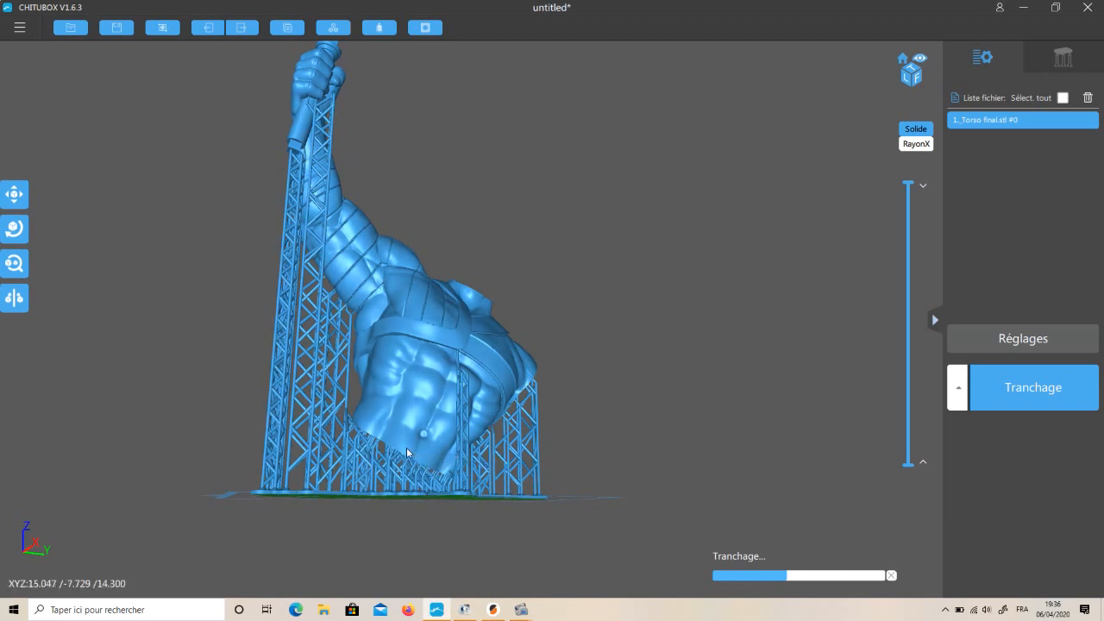
right_click_drag(626, 373, 557, 387)
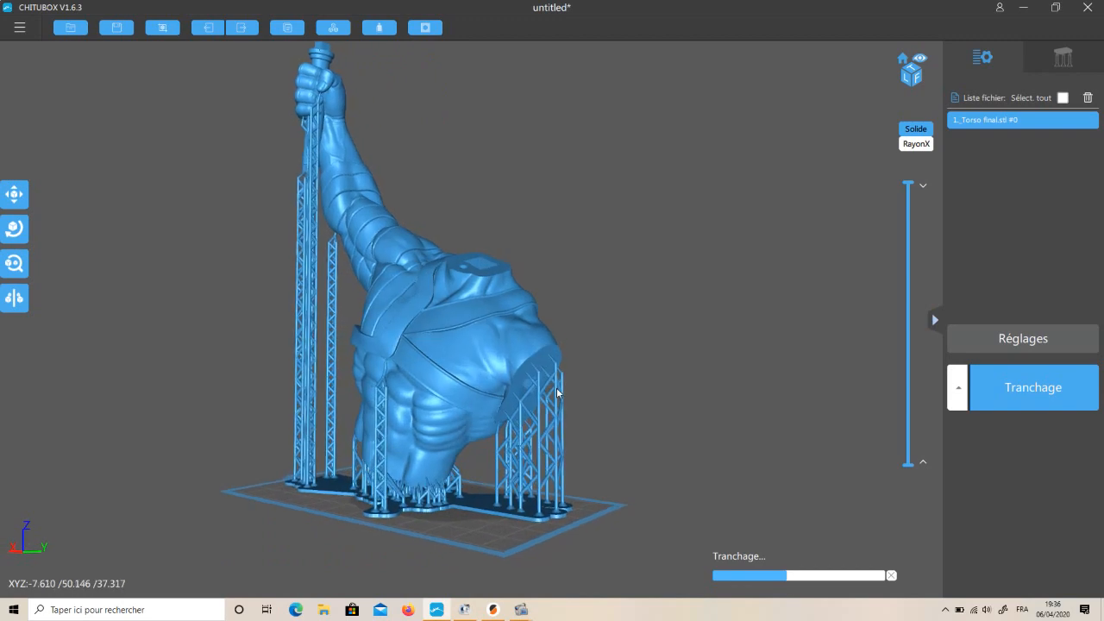
scroll(641, 428, "up", 8)
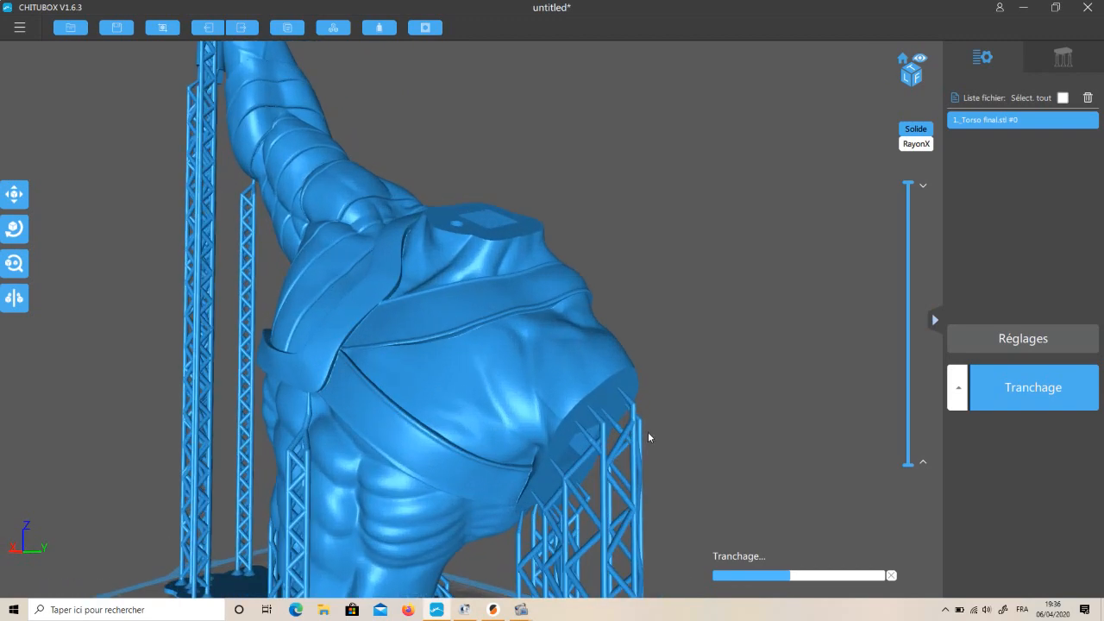
scroll(747, 434, "up", 5)
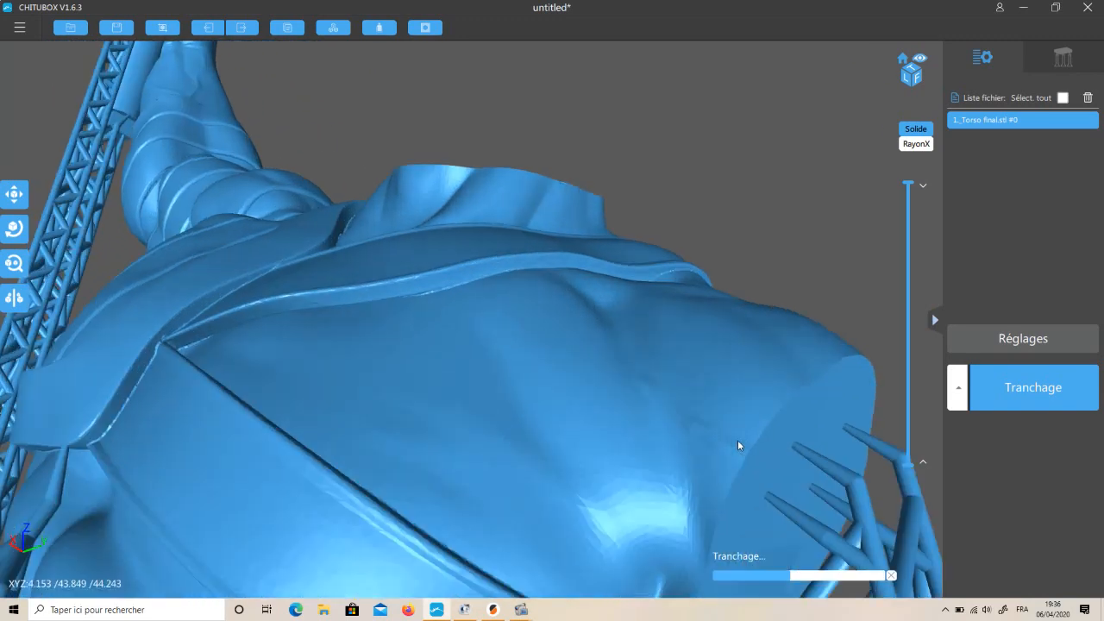
scroll(576, 341, "up", 3)
right_click_drag(576, 336, 697, 343)
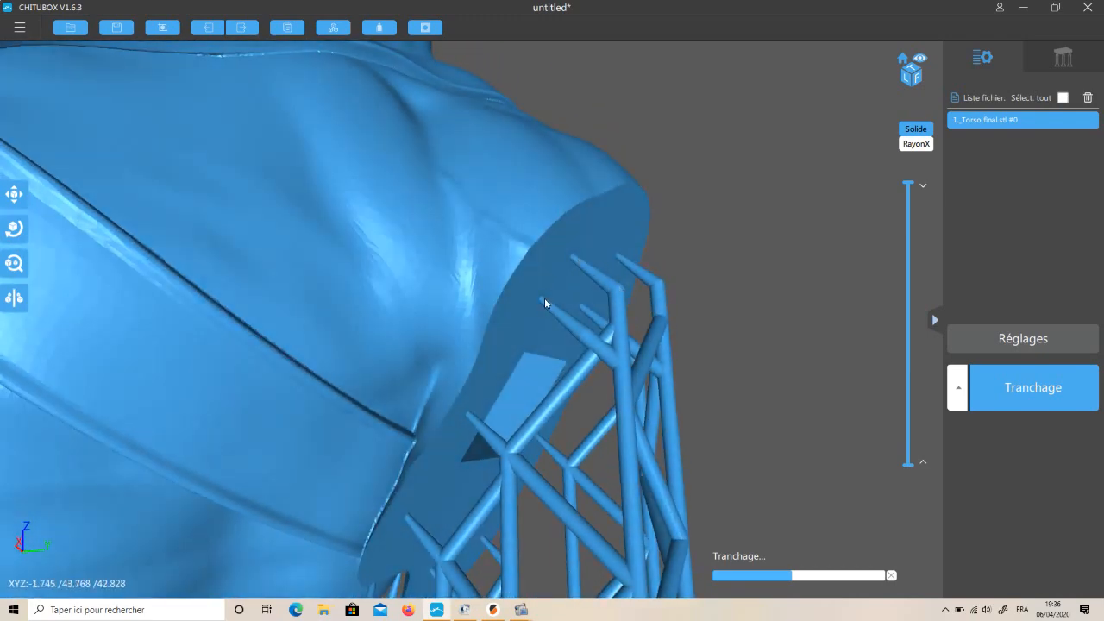
scroll(642, 376, "down", 8)
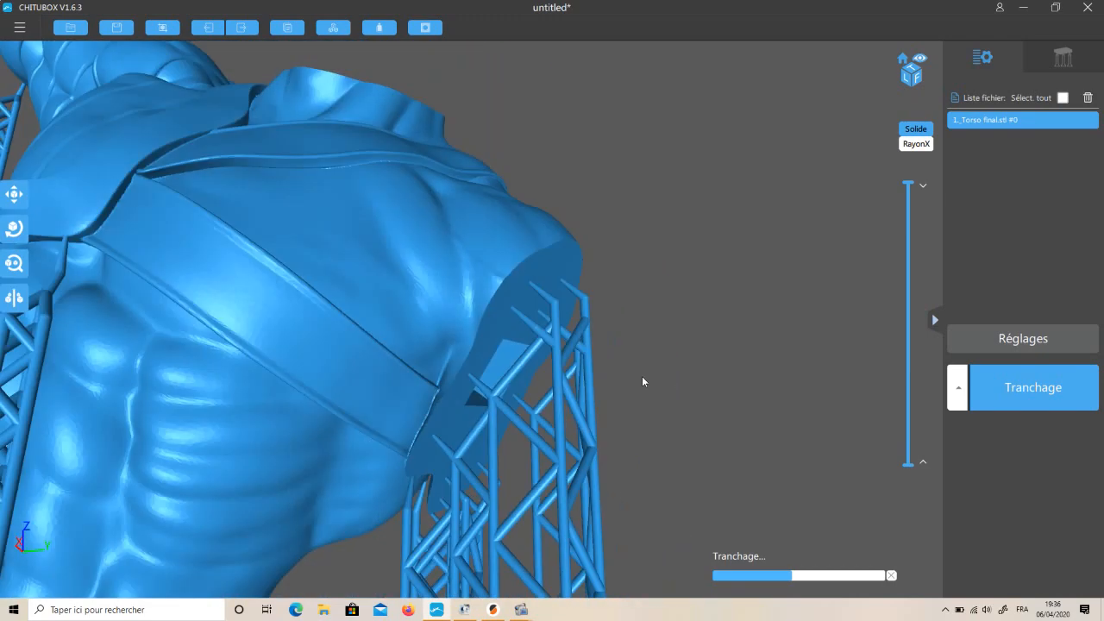
right_click_drag(537, 247, 560, 296)
scroll(559, 298, "down", 3)
middle_click_drag(579, 249, 710, 389)
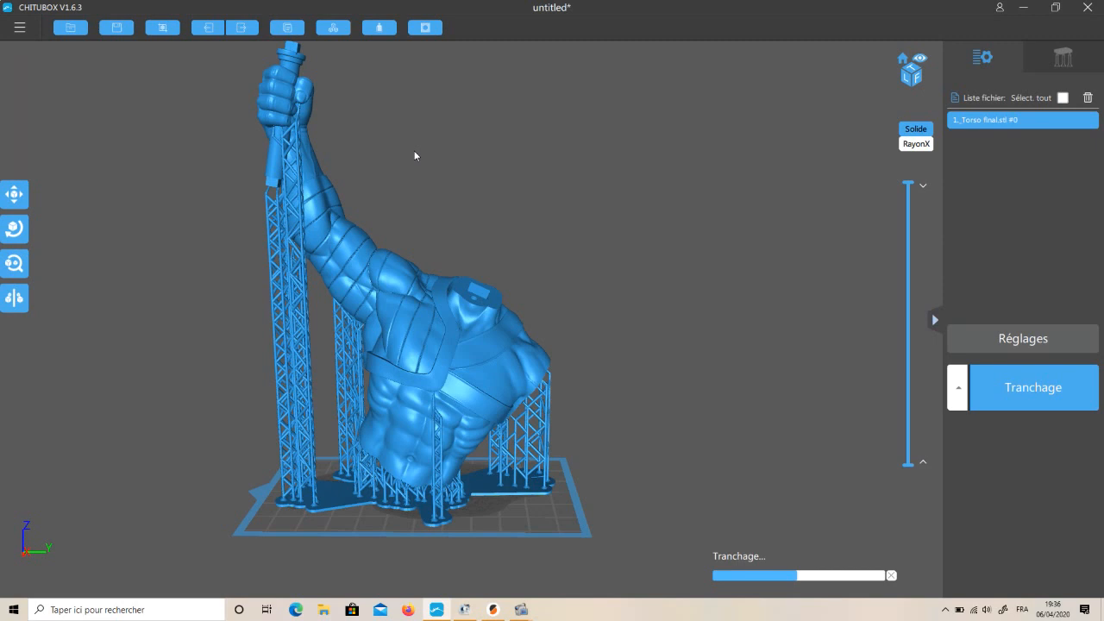
middle_click_drag(417, 155, 523, 223)
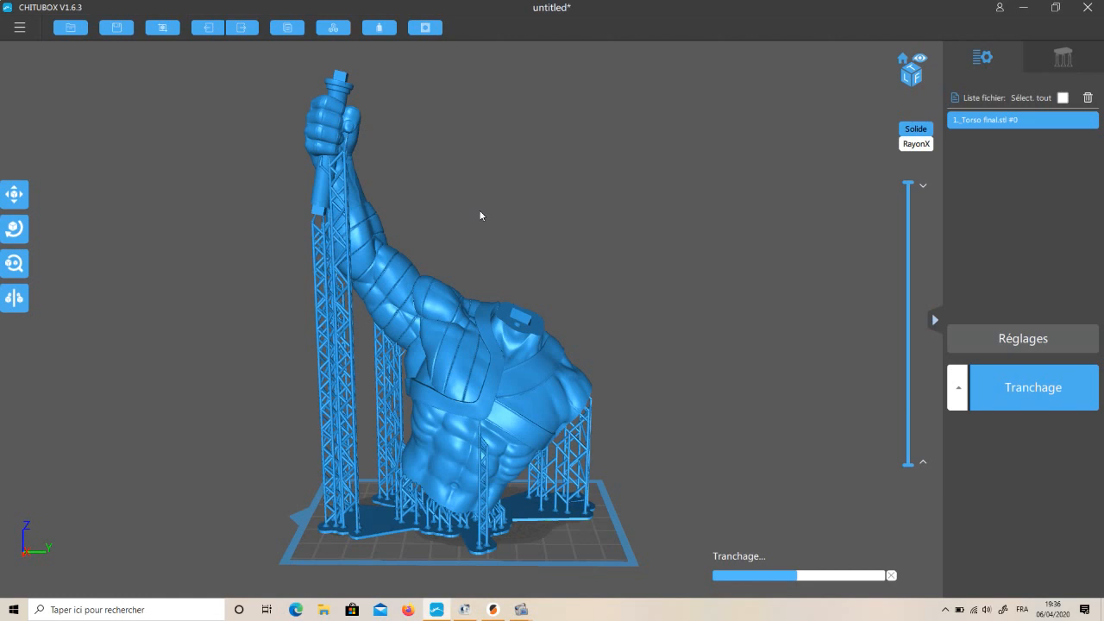
middle_click_drag(461, 217, 505, 219)
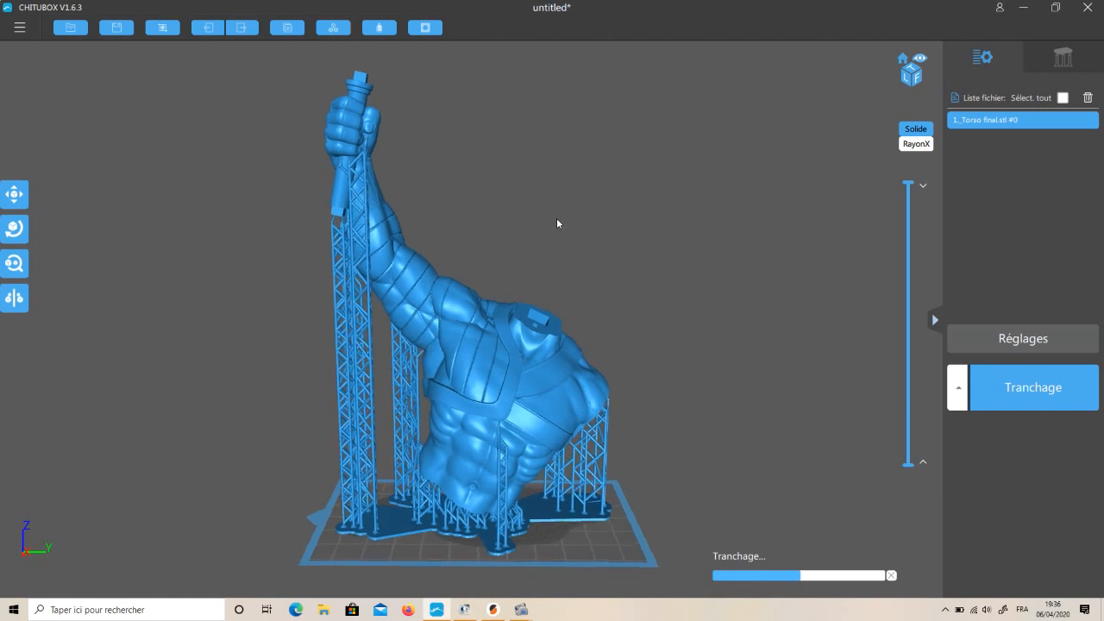